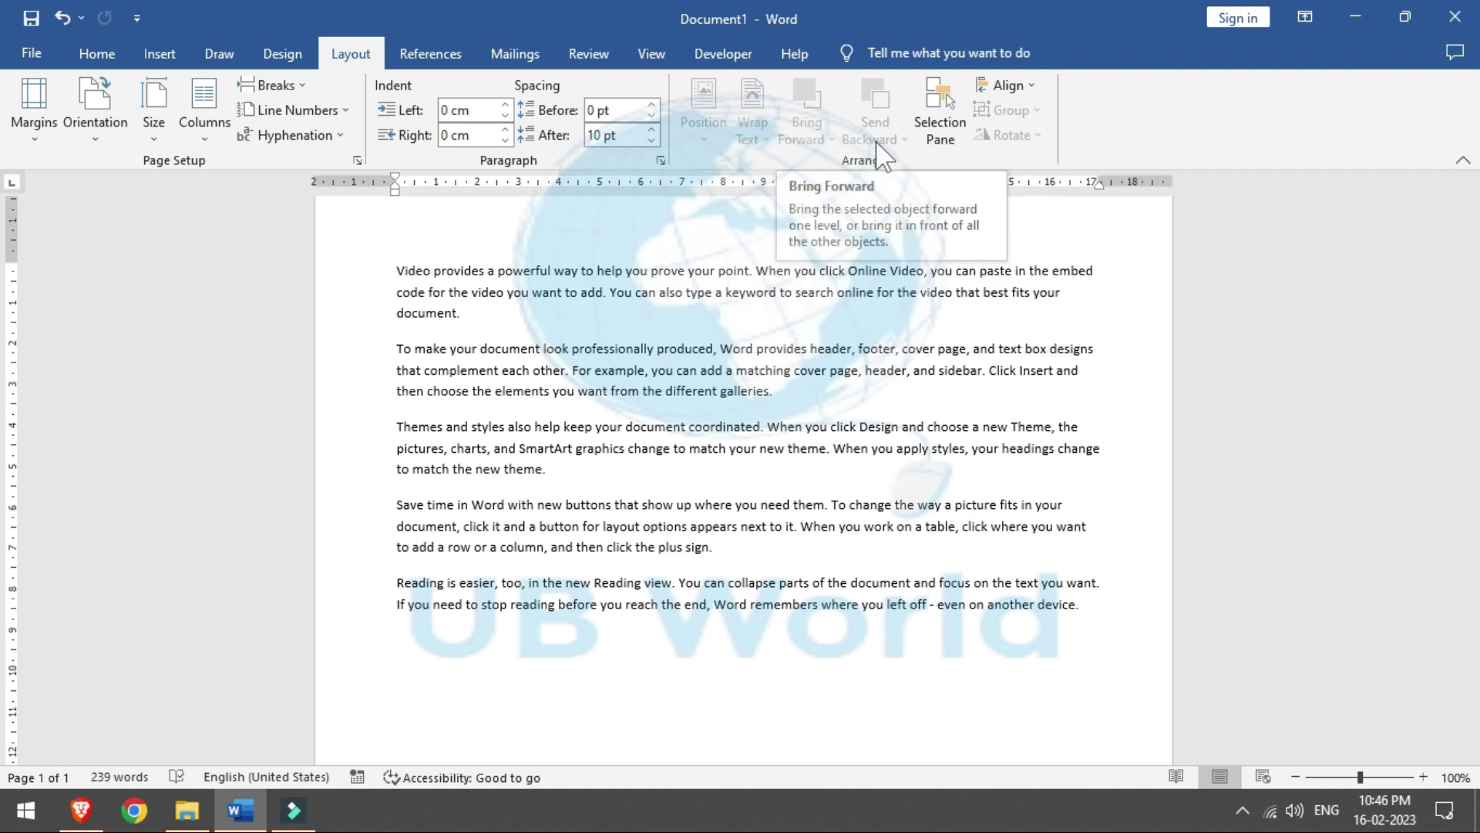
Step: Insert the admin.jpg photo from Desktop\new desk below the document's last paragraph
left_click(151, 62)
left_click(211, 136)
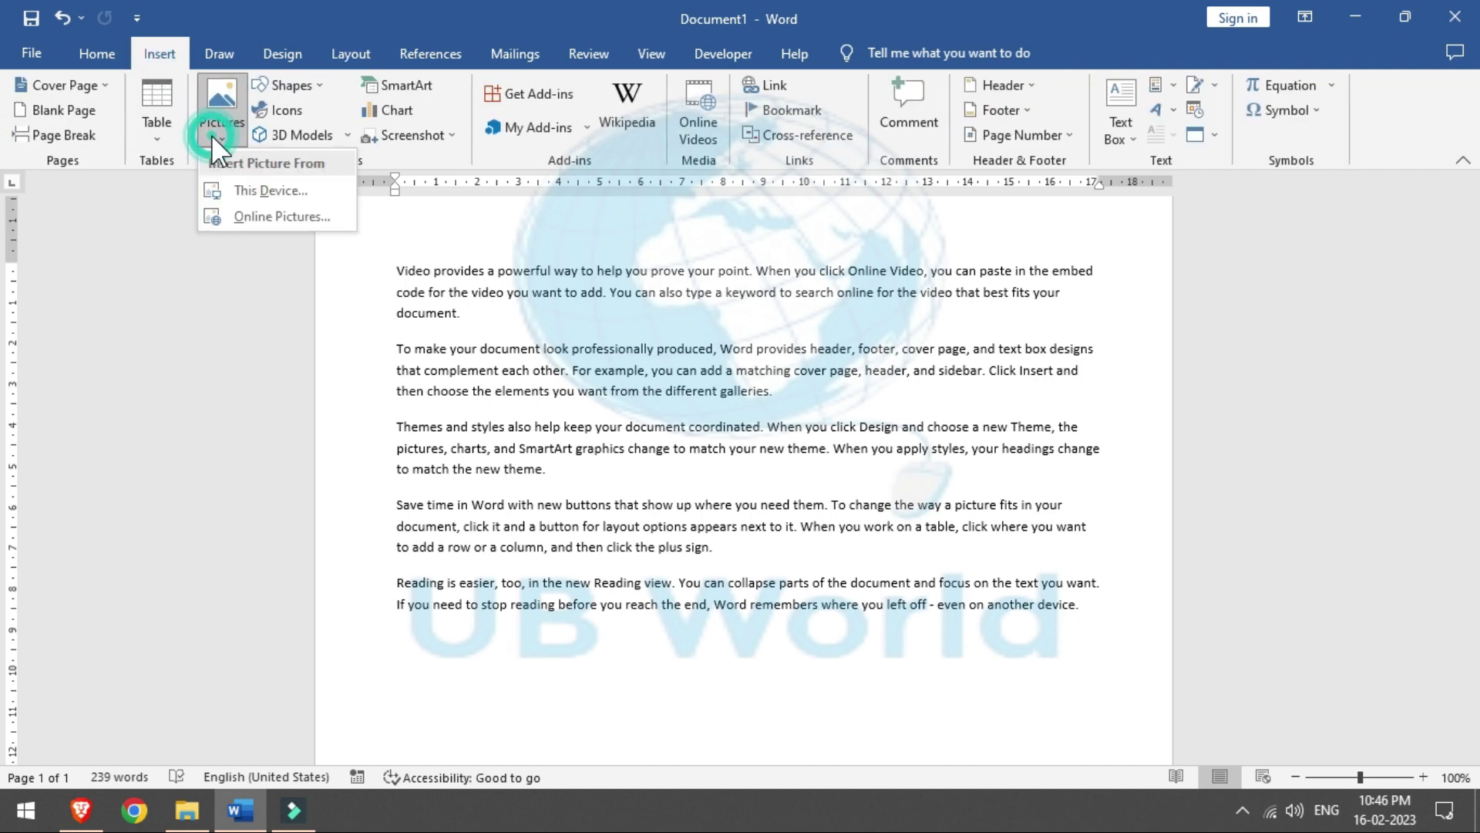
left_click(250, 189)
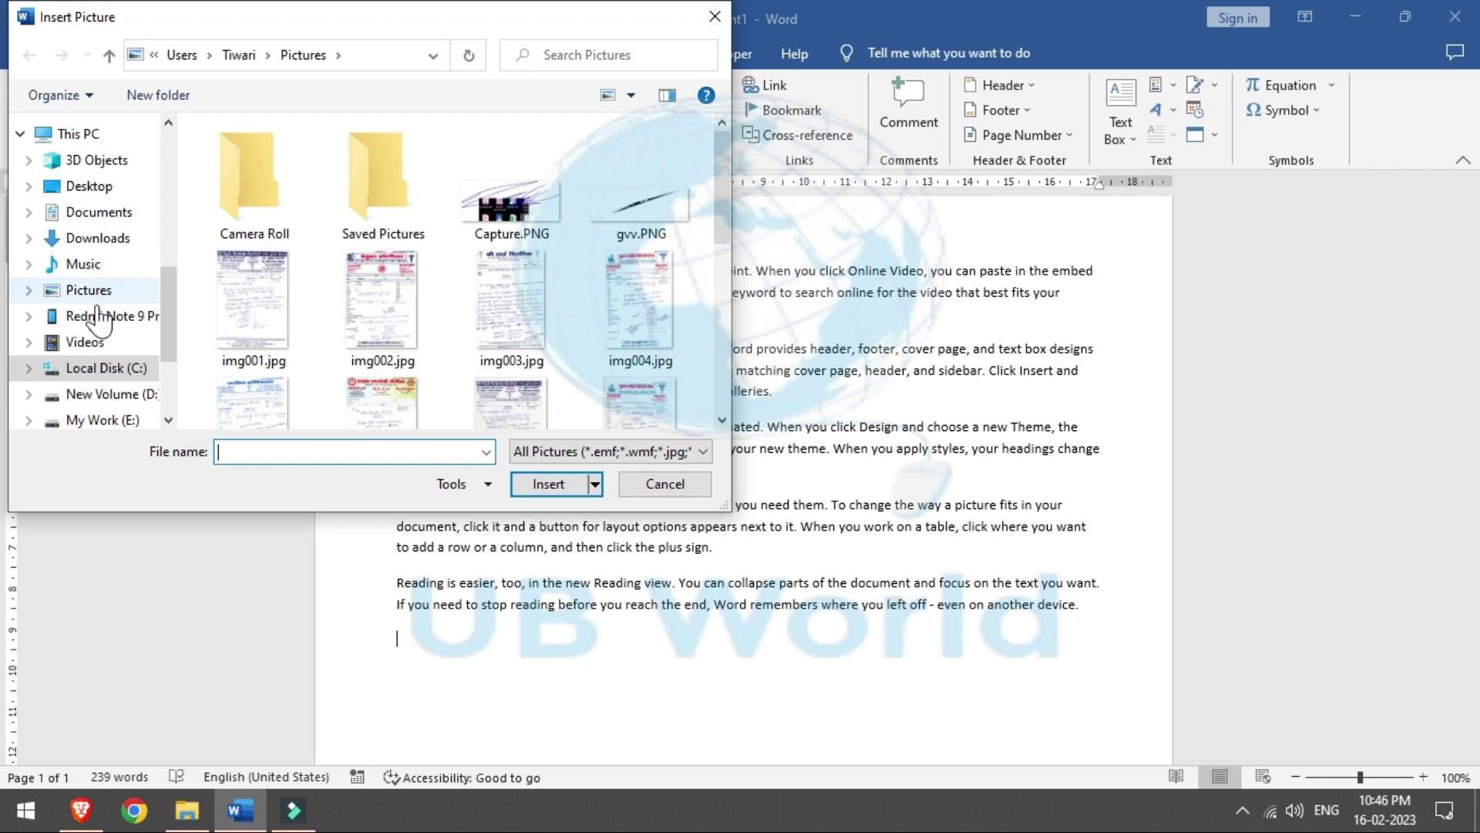
left_click(101, 186)
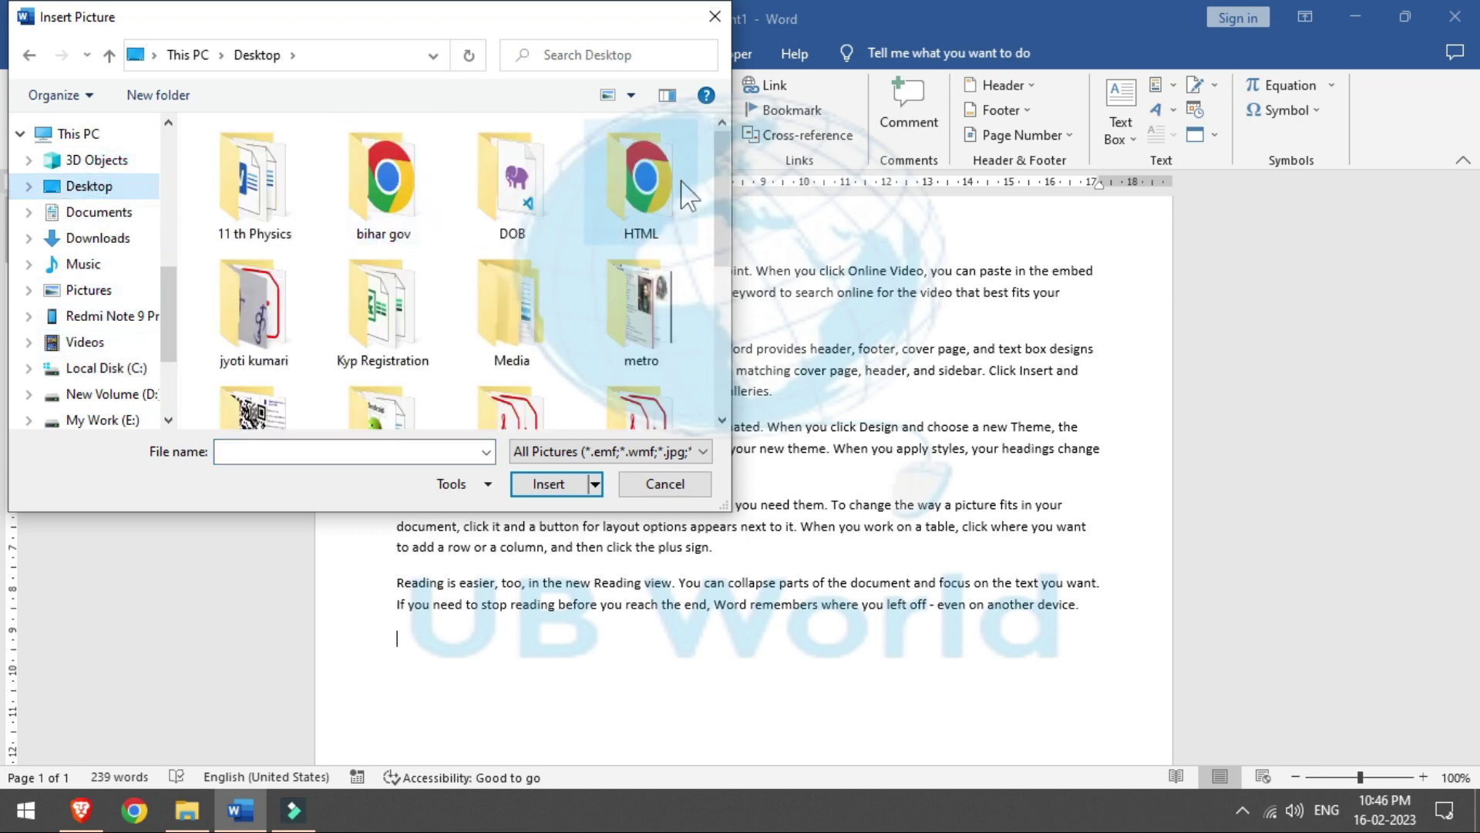
double_click(278, 420)
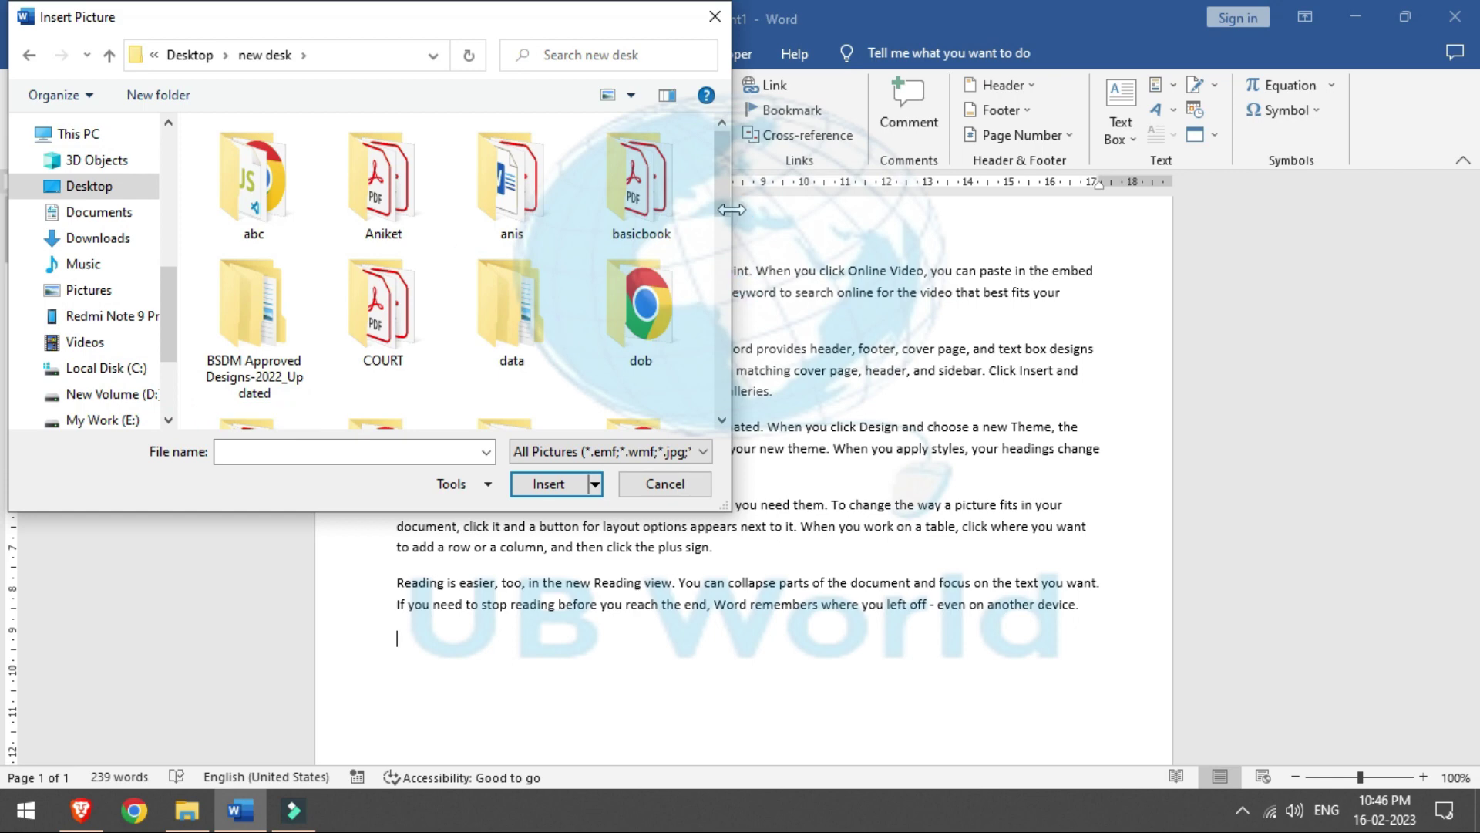
scroll(721, 254, "down", 5)
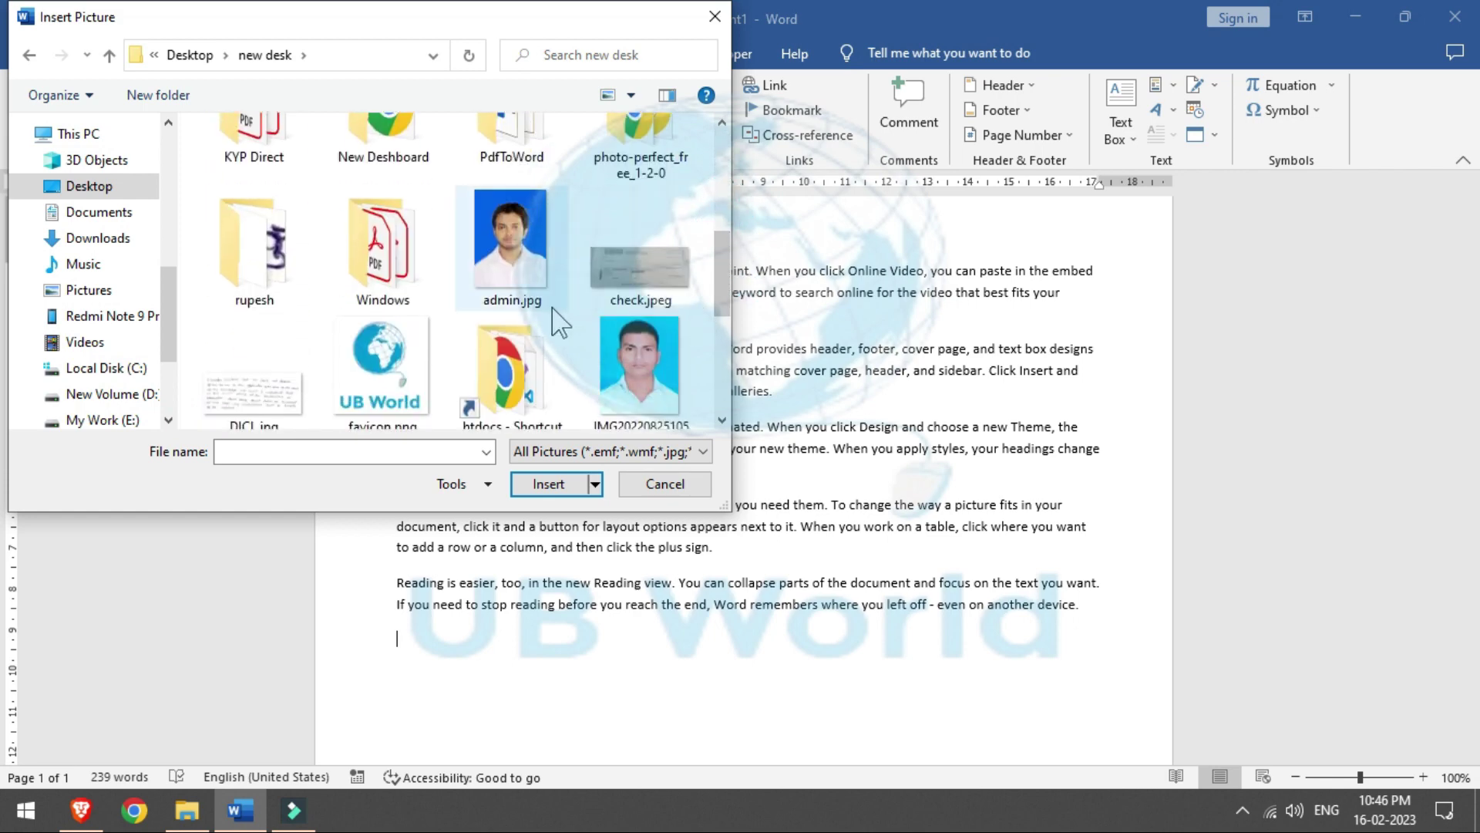
left_click(552, 307)
left_click(535, 483)
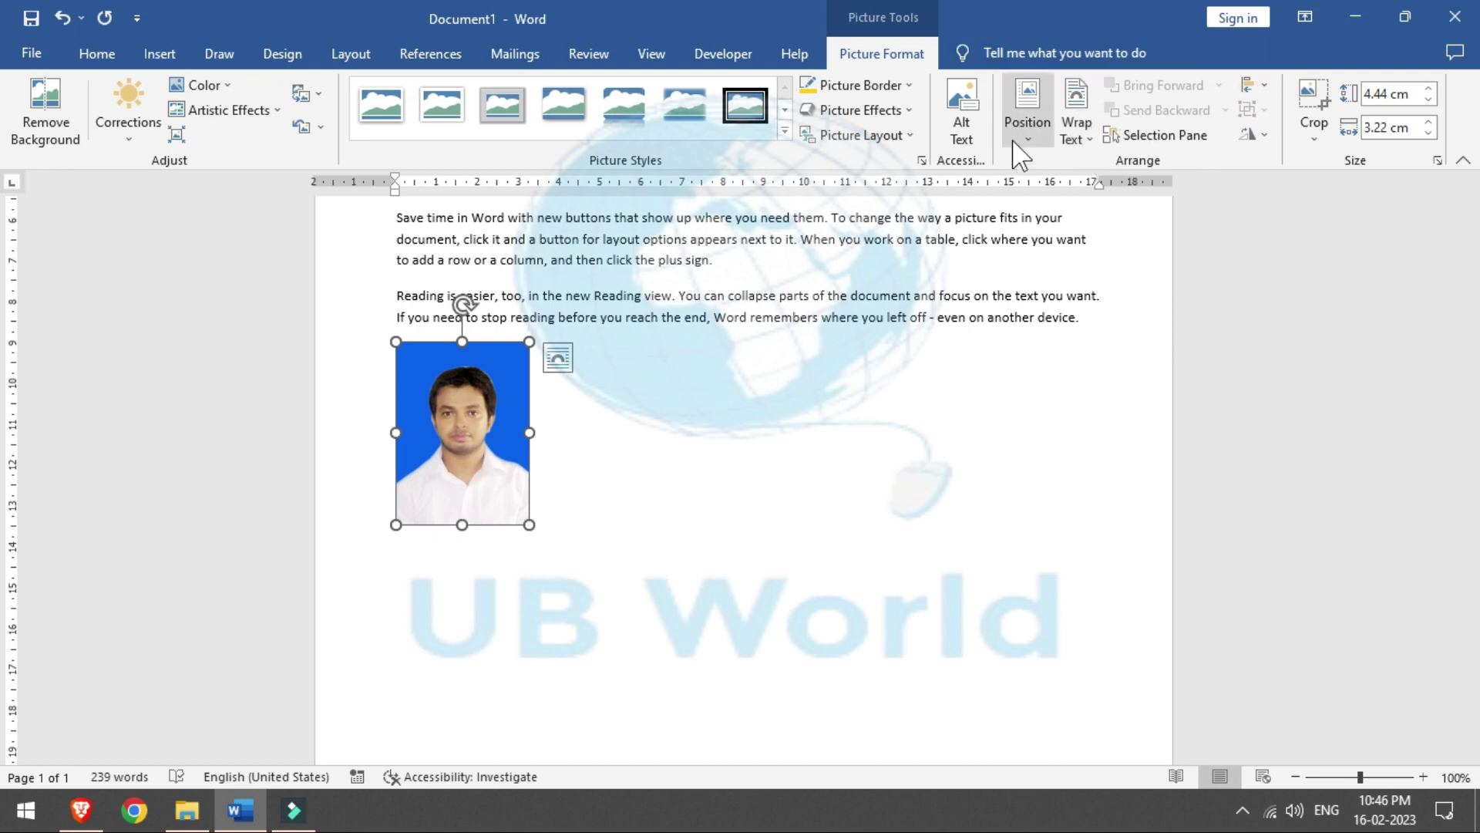
Step: Position the photo at the top-left of the page with square text wrapping
left_click(361, 56)
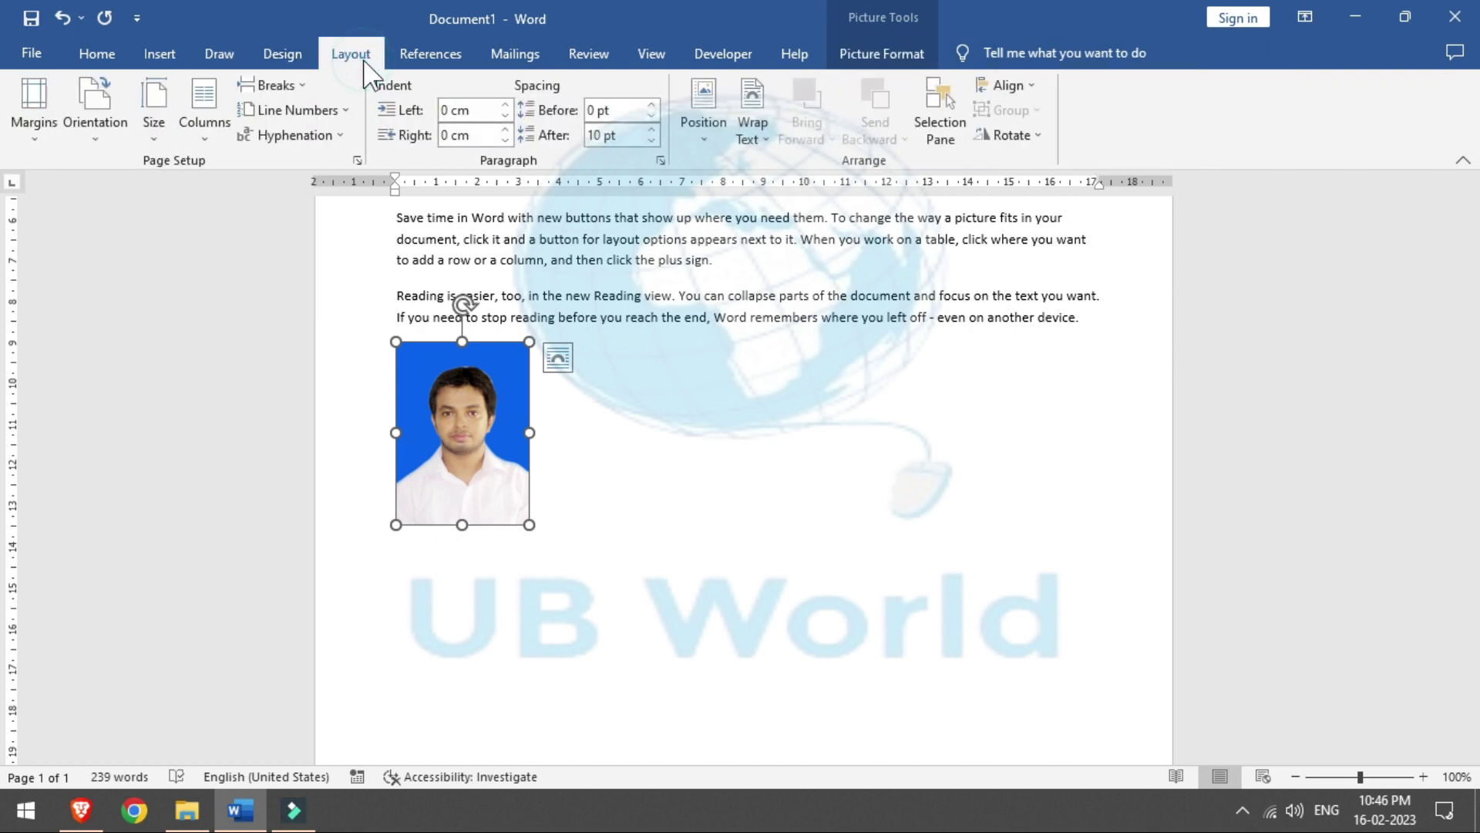
left_click(707, 137)
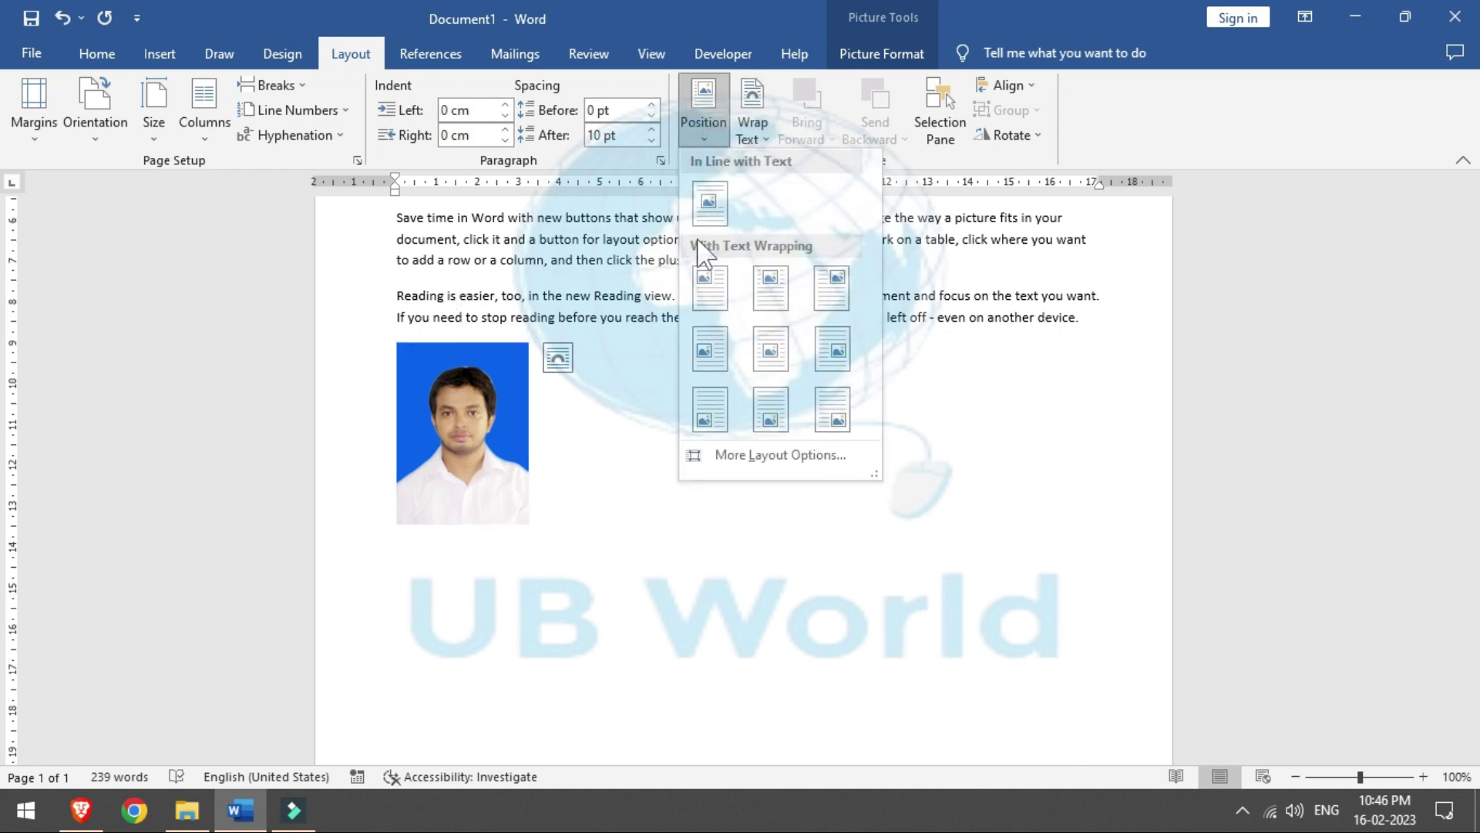
left_click(703, 297)
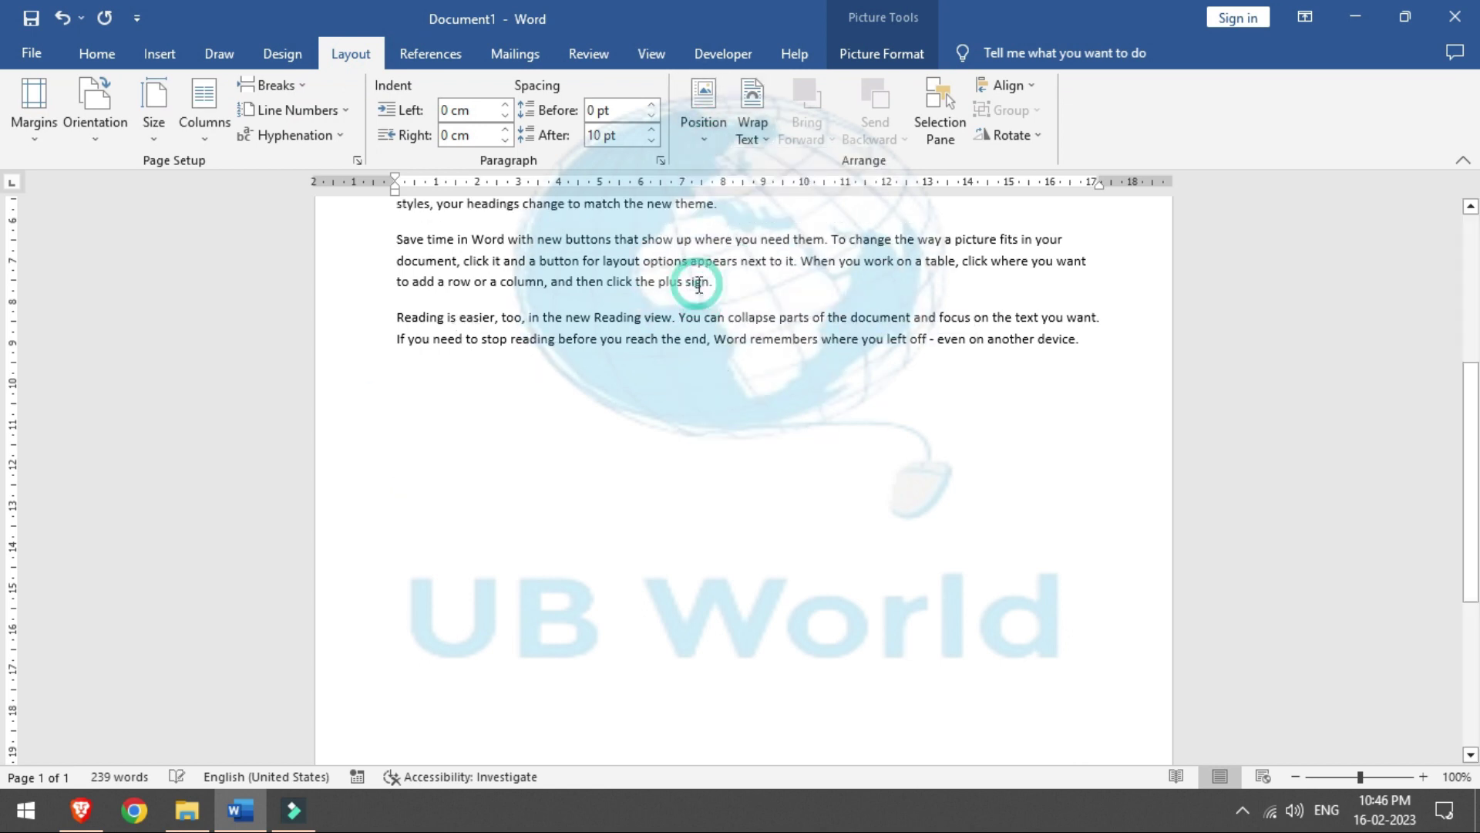
left_click_drag(1471, 432, 1471, 286)
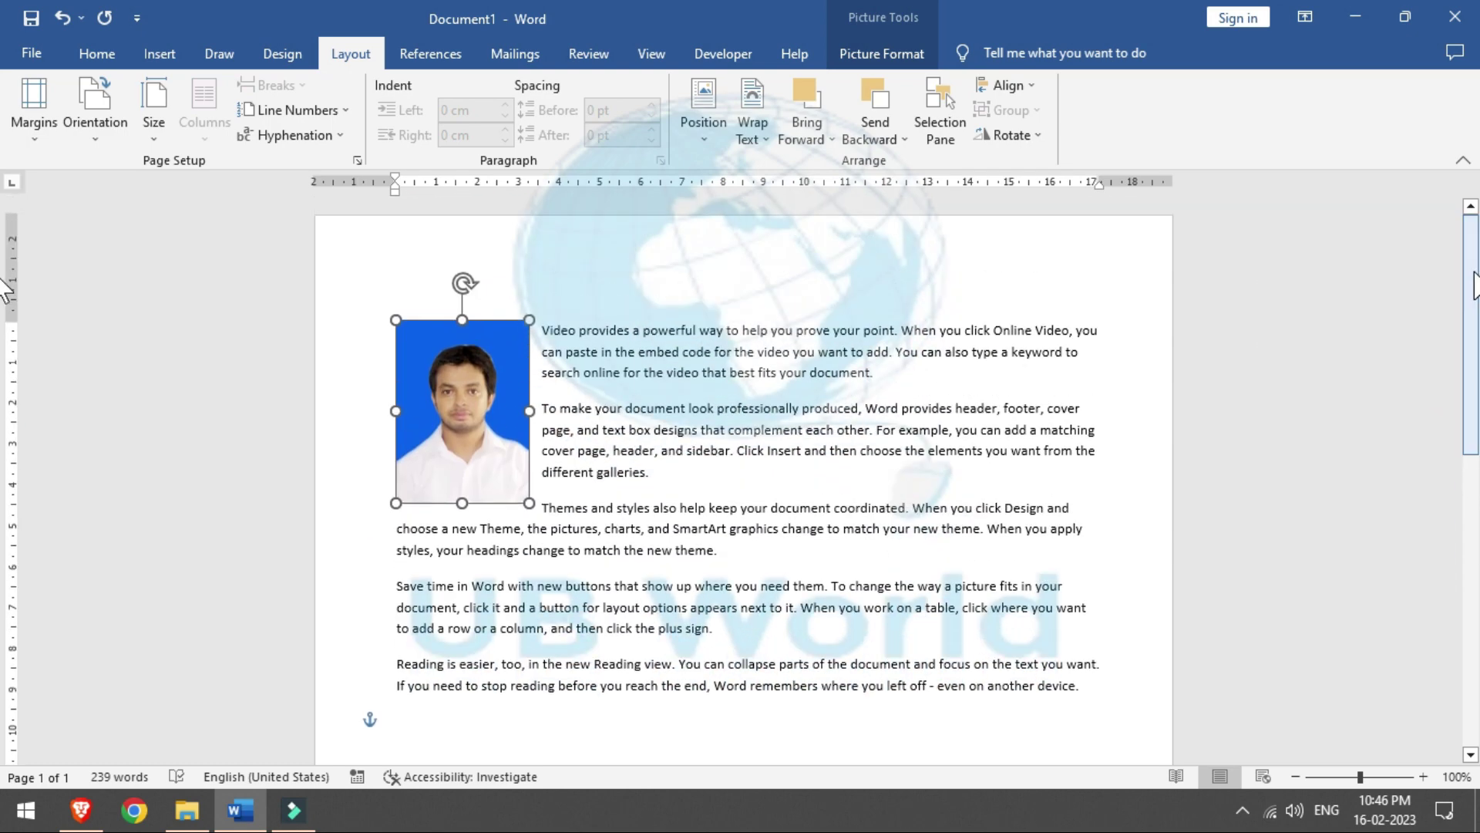
Step: Move the photo to the top centre, then to the top-right of the page
left_click(703, 116)
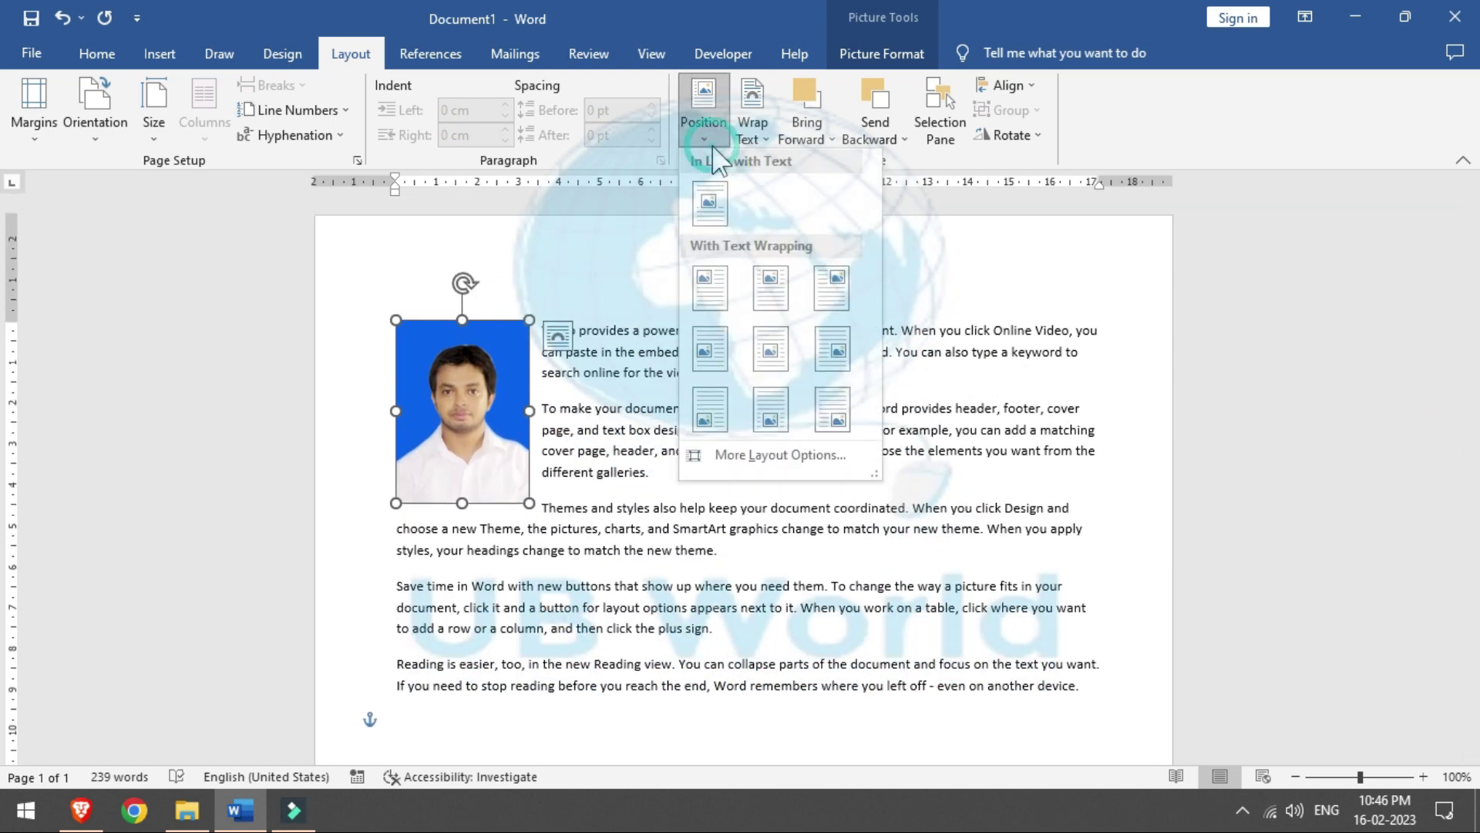
left_click(770, 281)
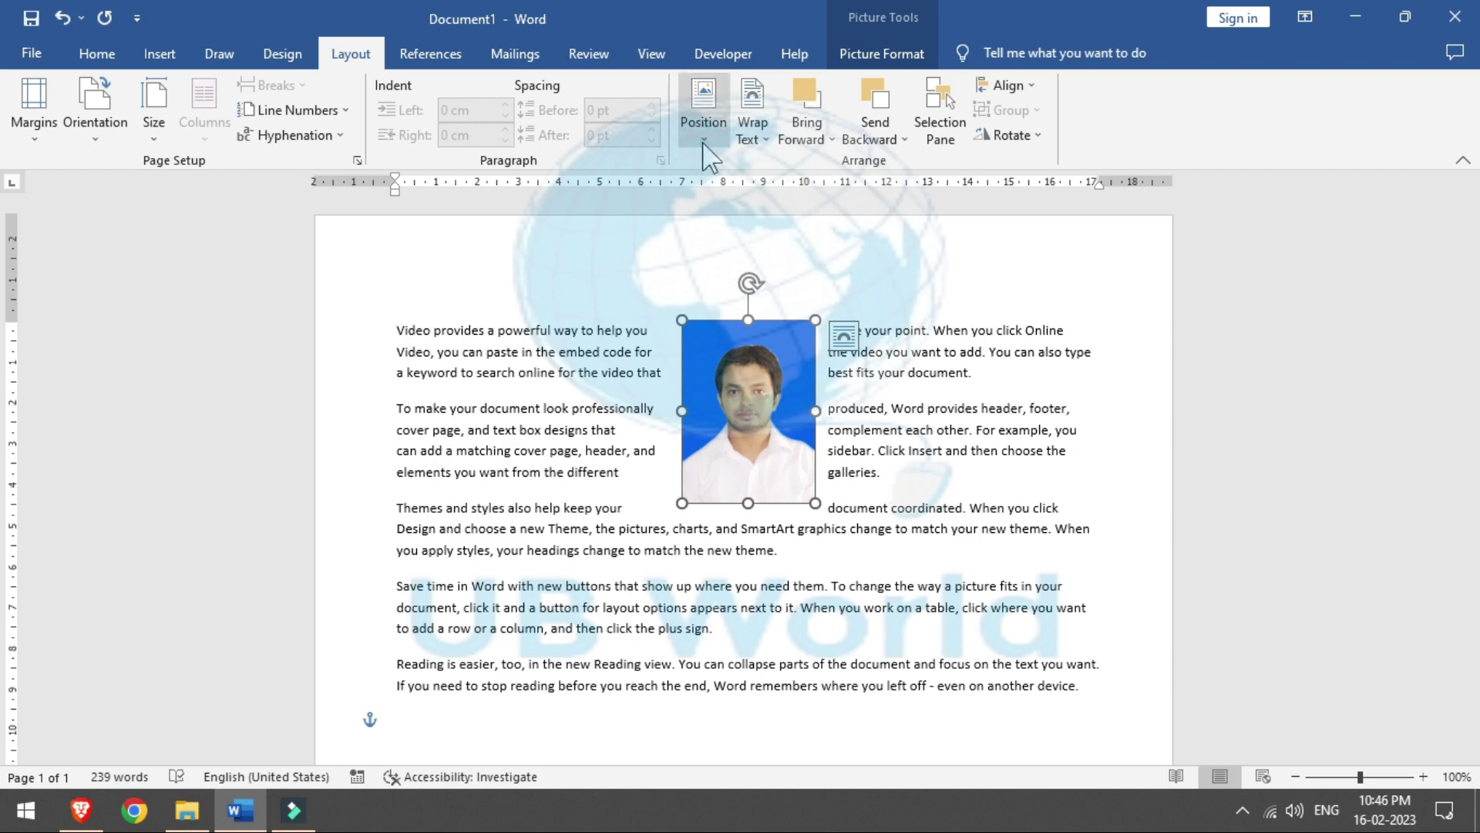
left_click(703, 116)
left_click(832, 291)
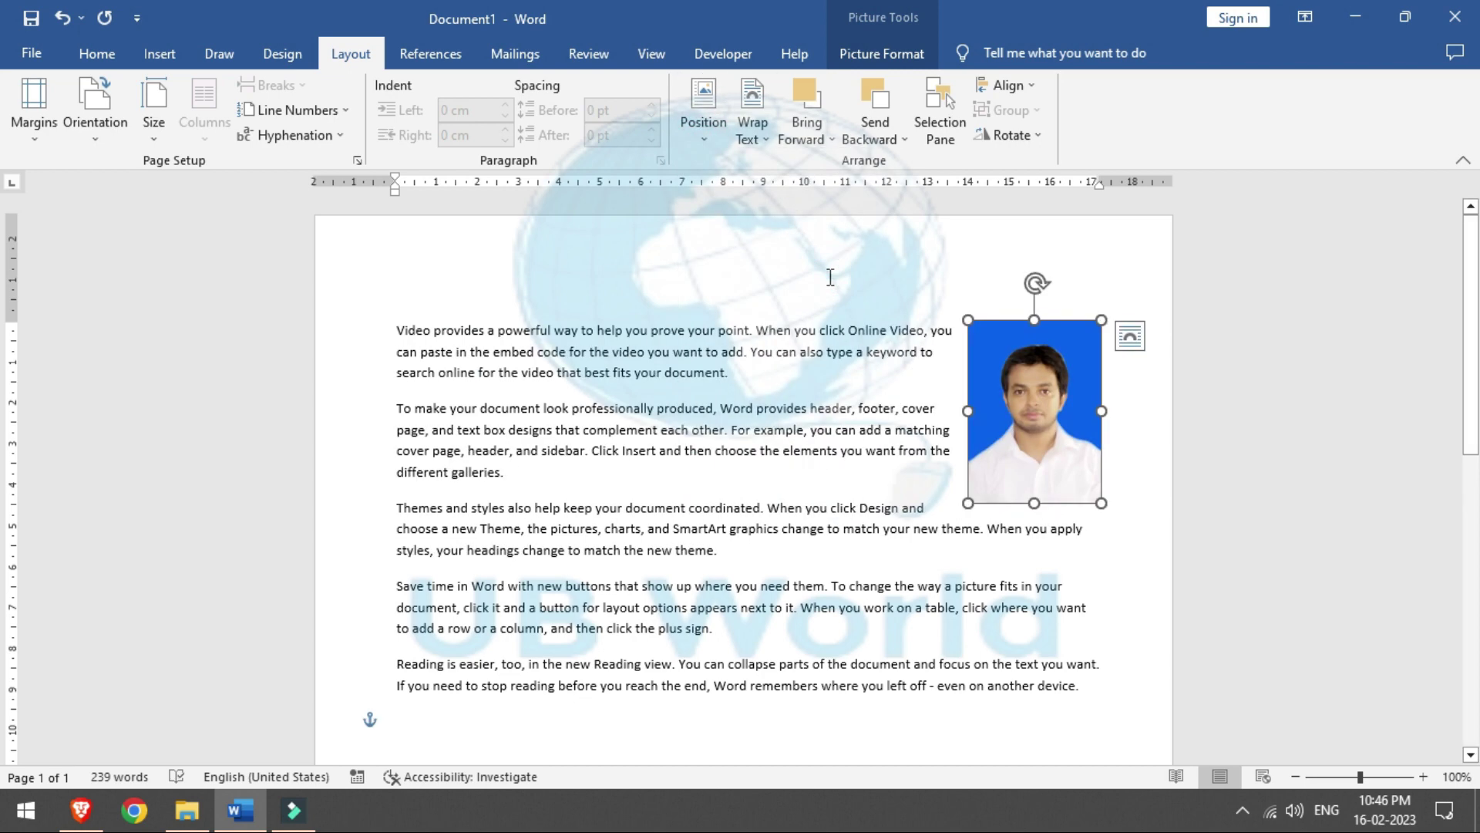
left_click(768, 157)
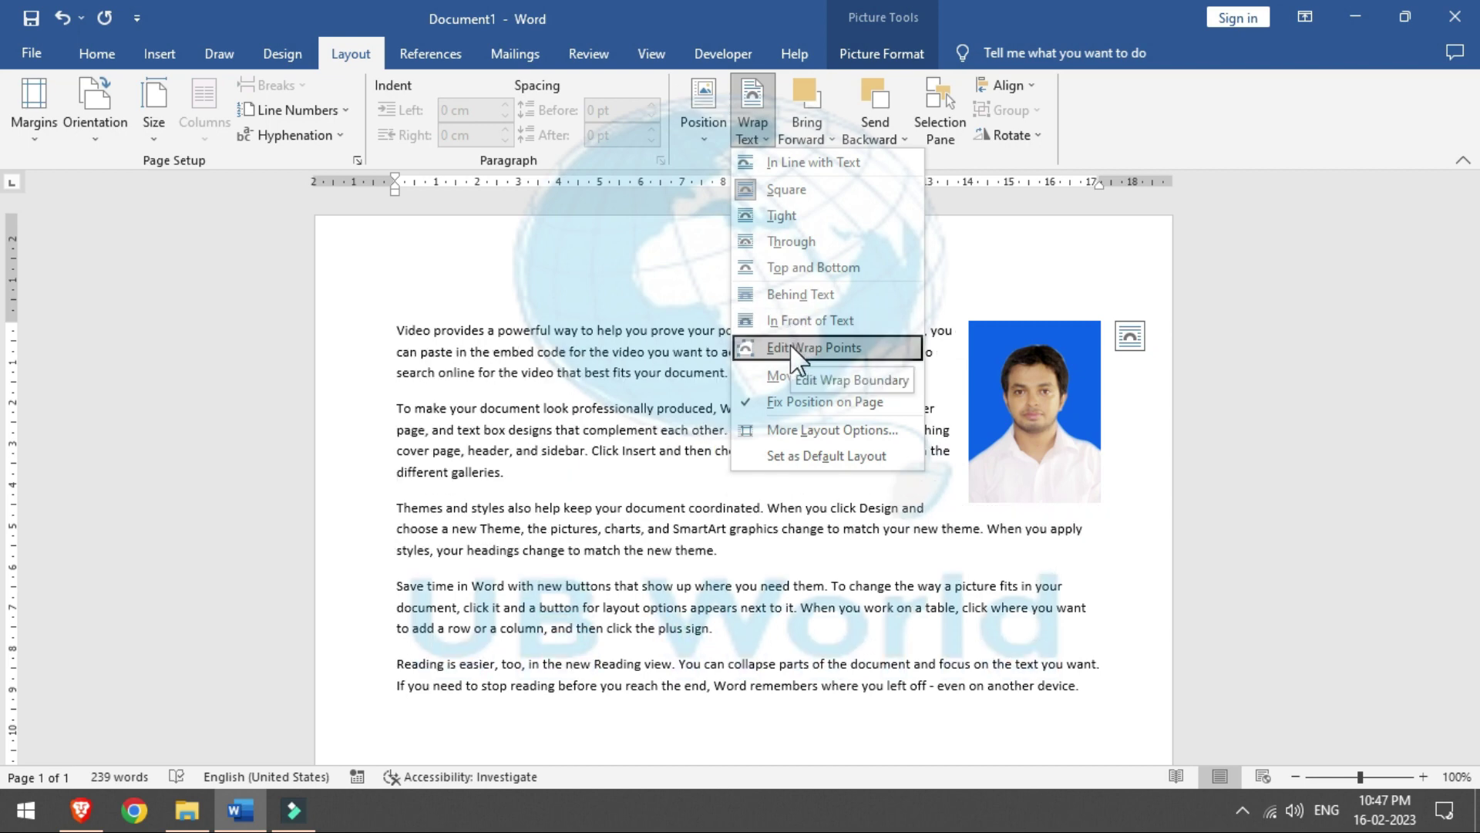
left_click(790, 347)
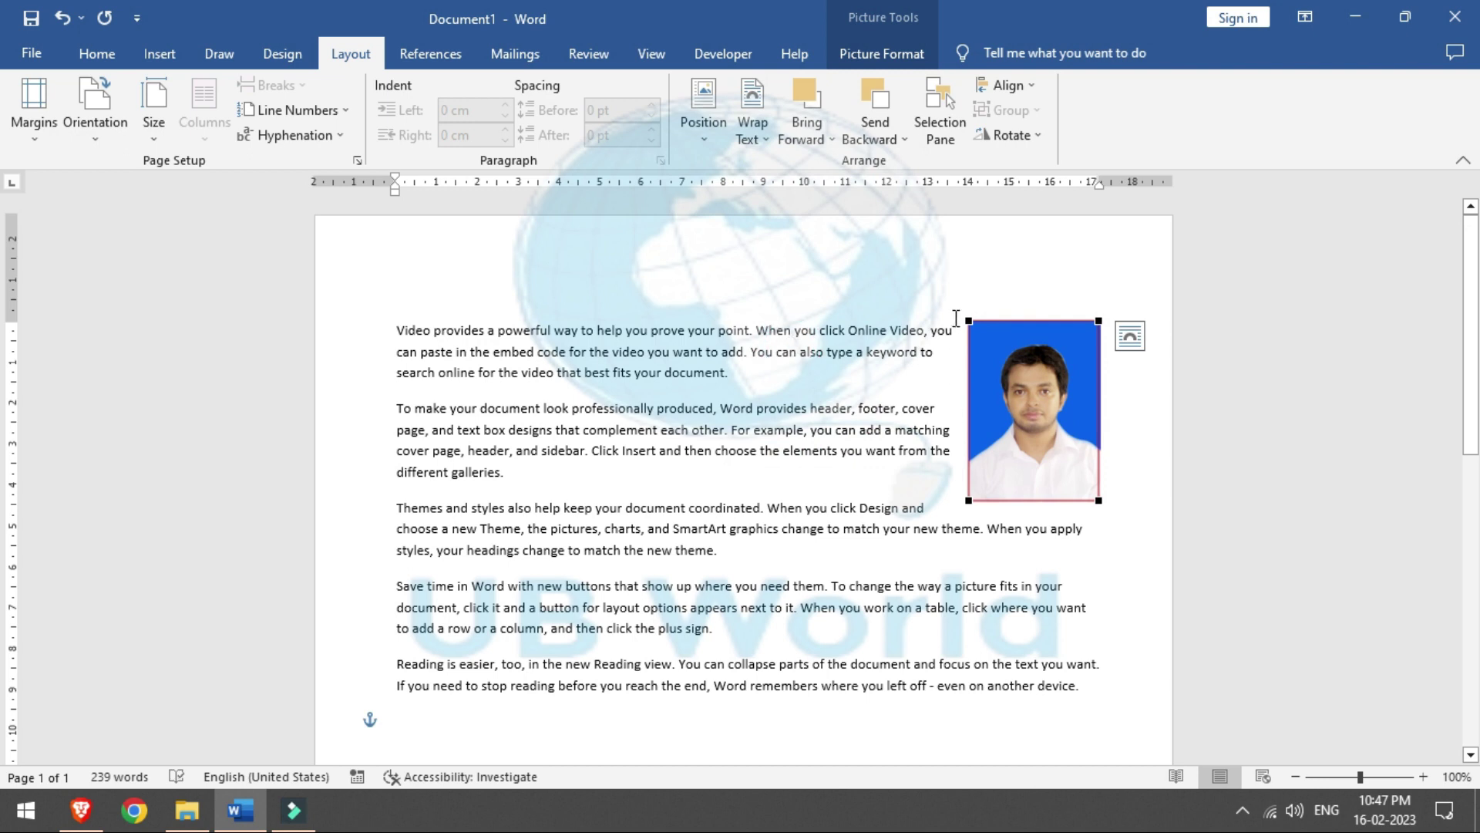
left_click_drag(969, 320, 944, 325)
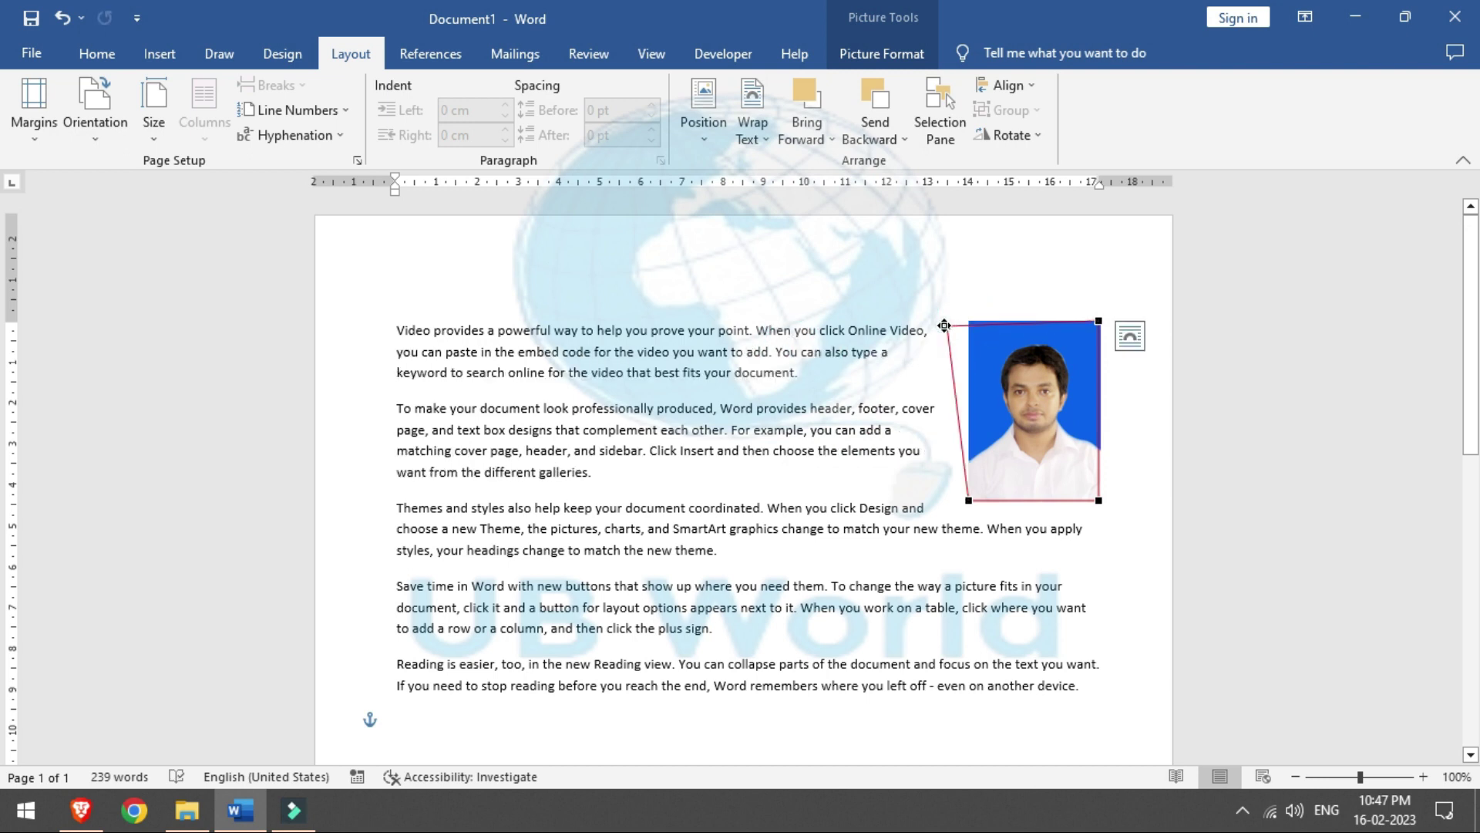
left_click_drag(944, 325, 968, 322)
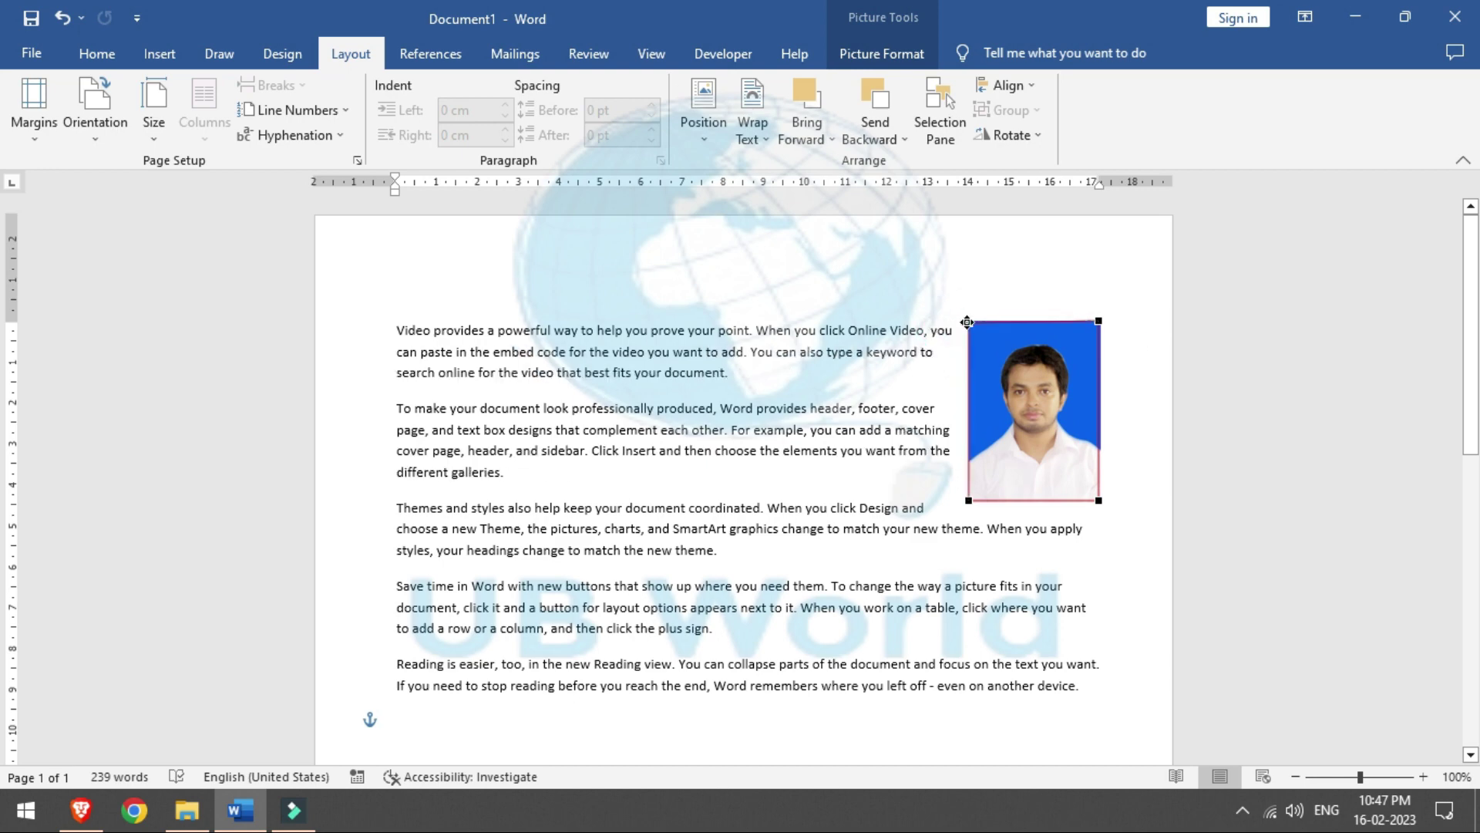
left_click(760, 127)
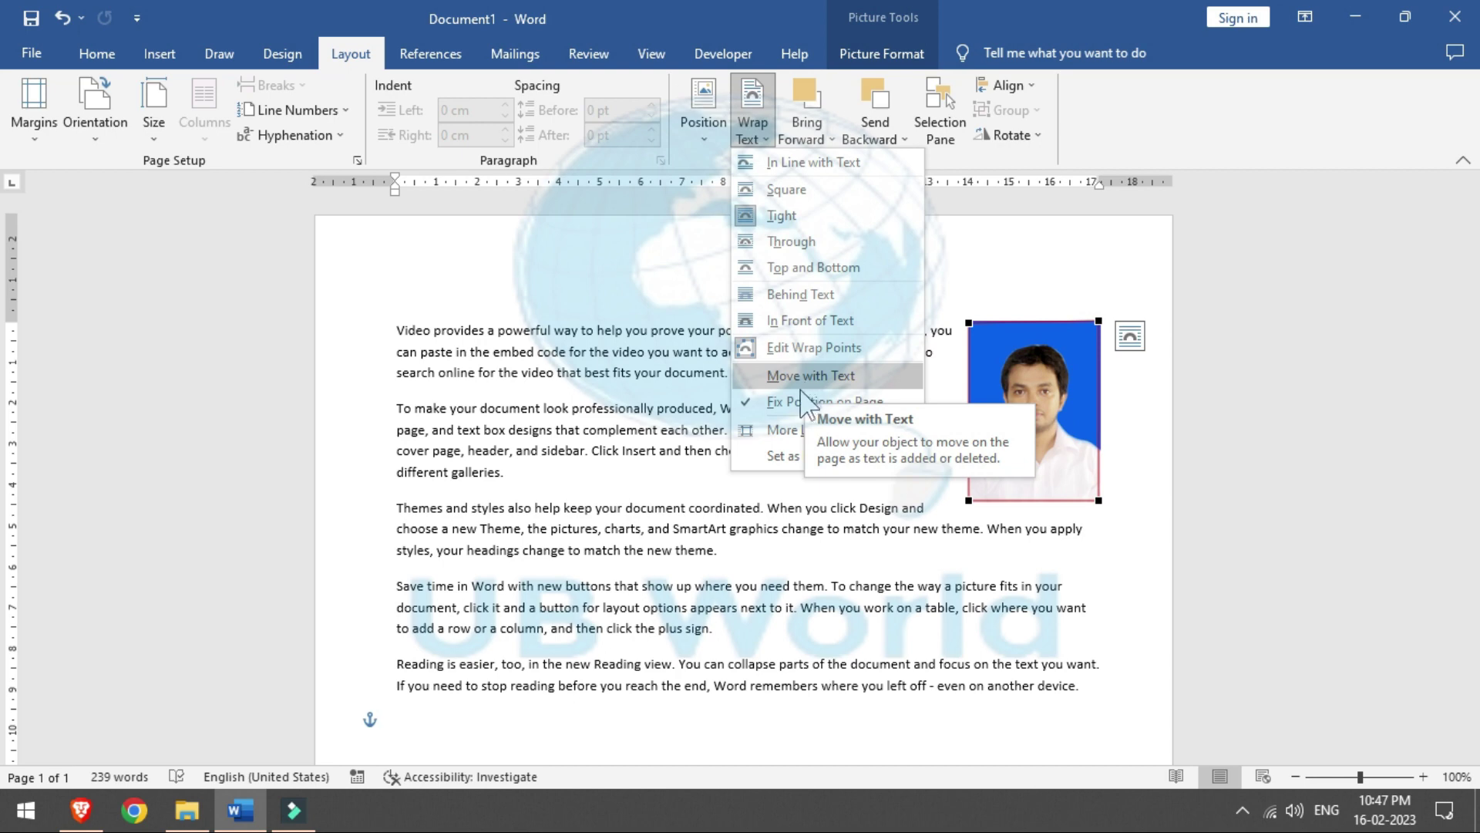
left_click(798, 433)
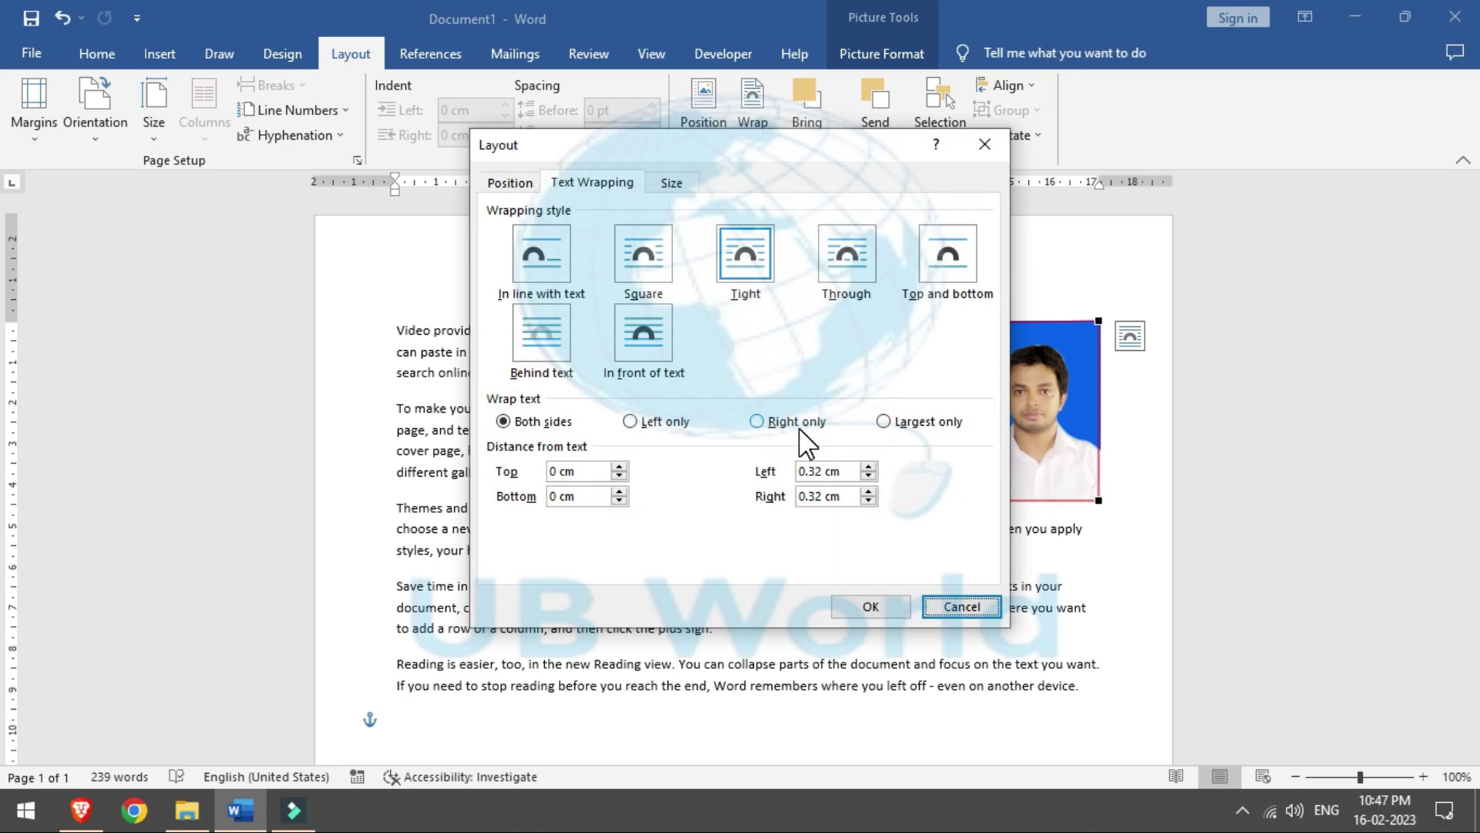
left_click(981, 158)
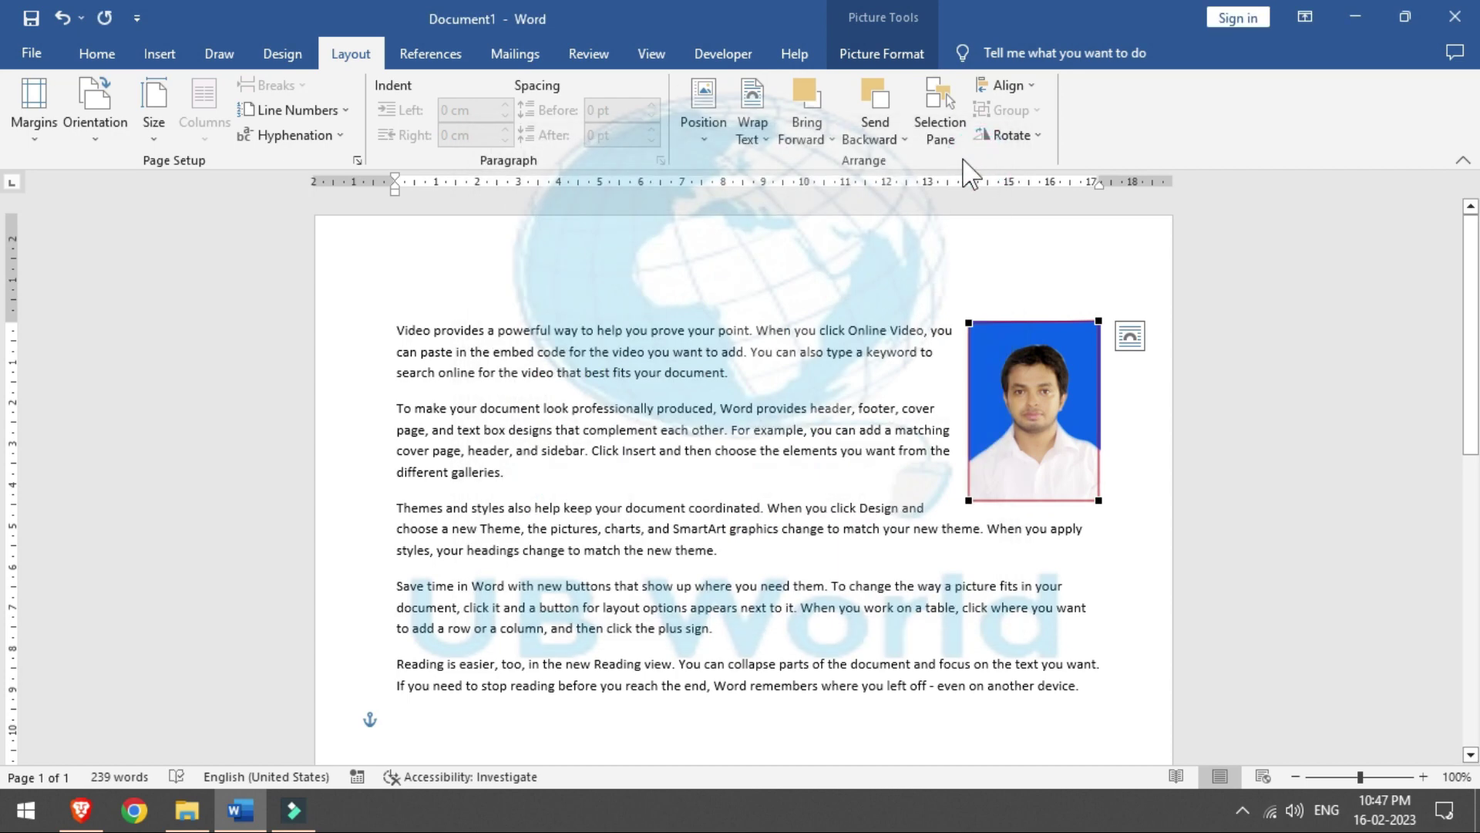
left_click(763, 143)
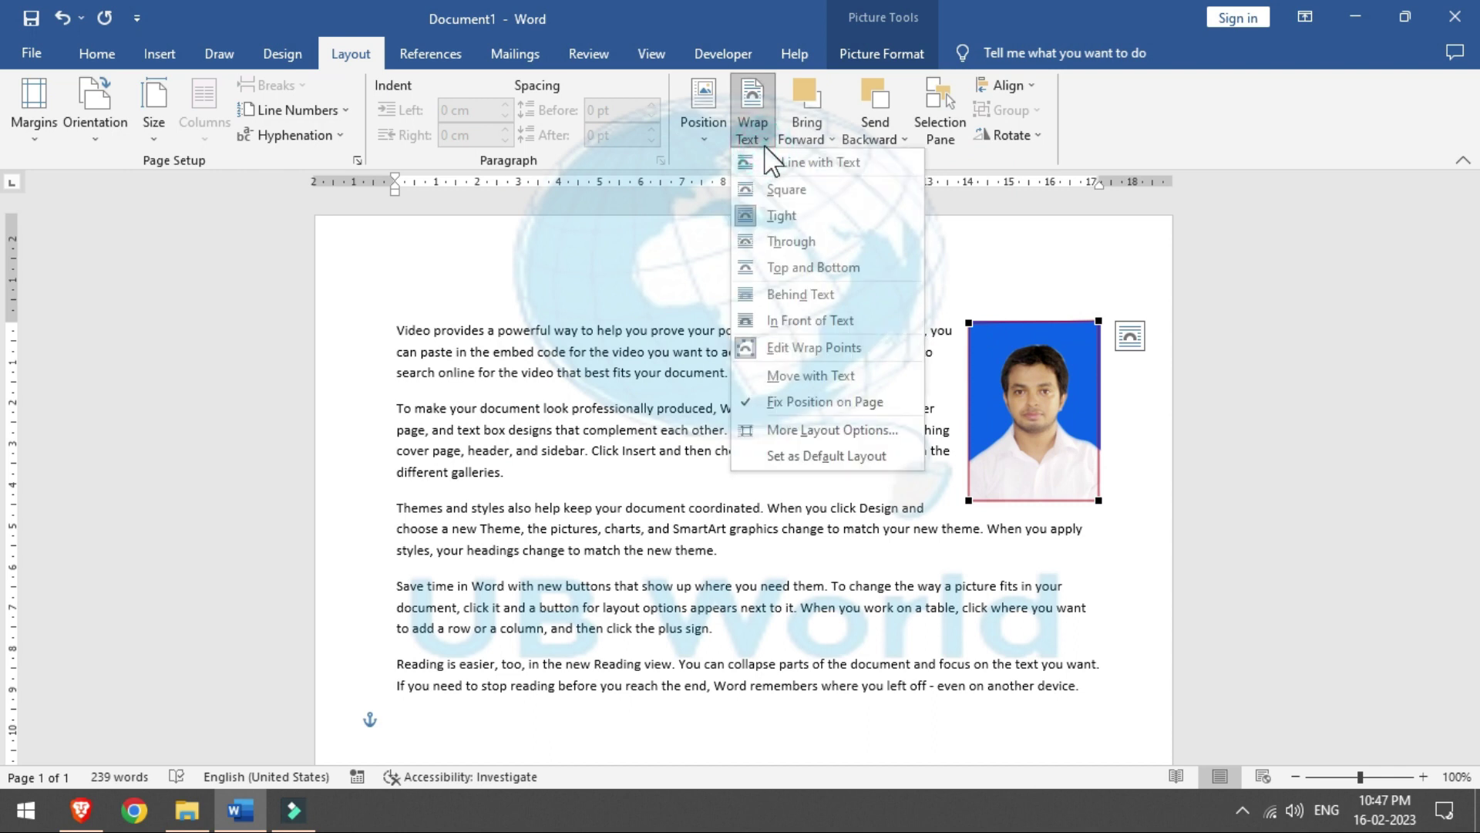
Step: Bring the photo one layer forward and drag it left into the text
left_click(816, 135)
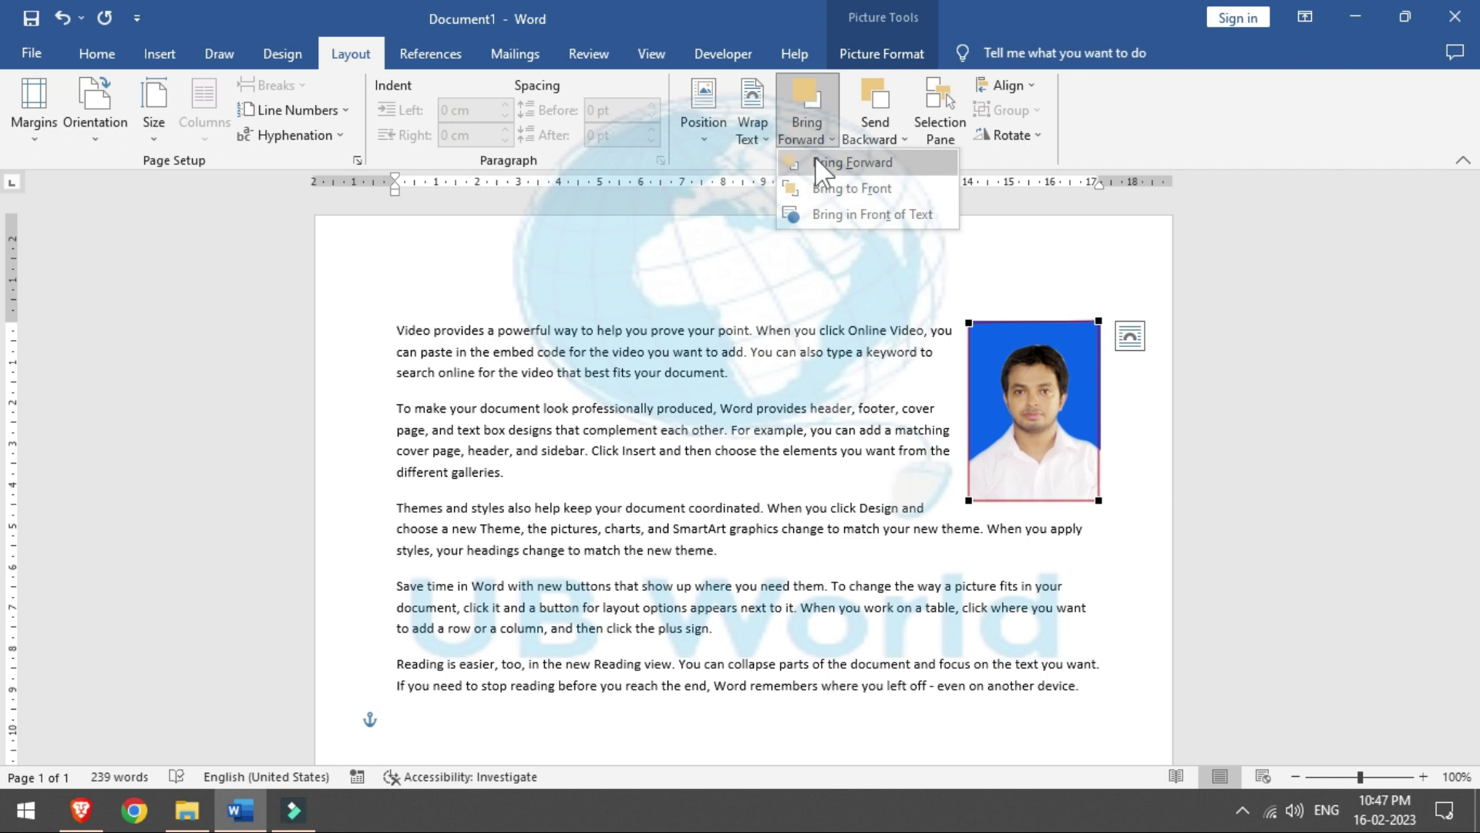
left_click(816, 161)
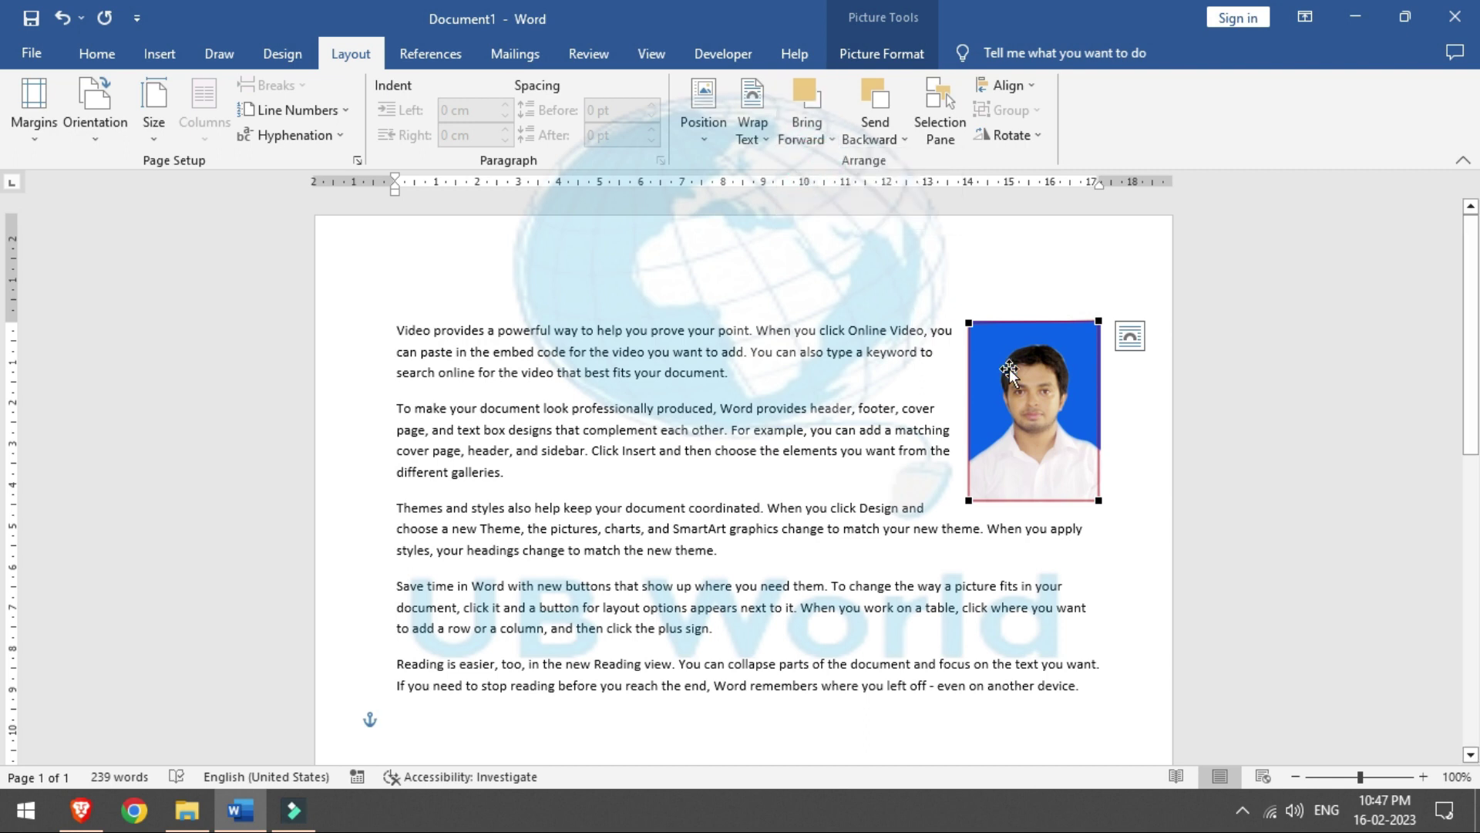
left_click_drag(1010, 369, 912, 363)
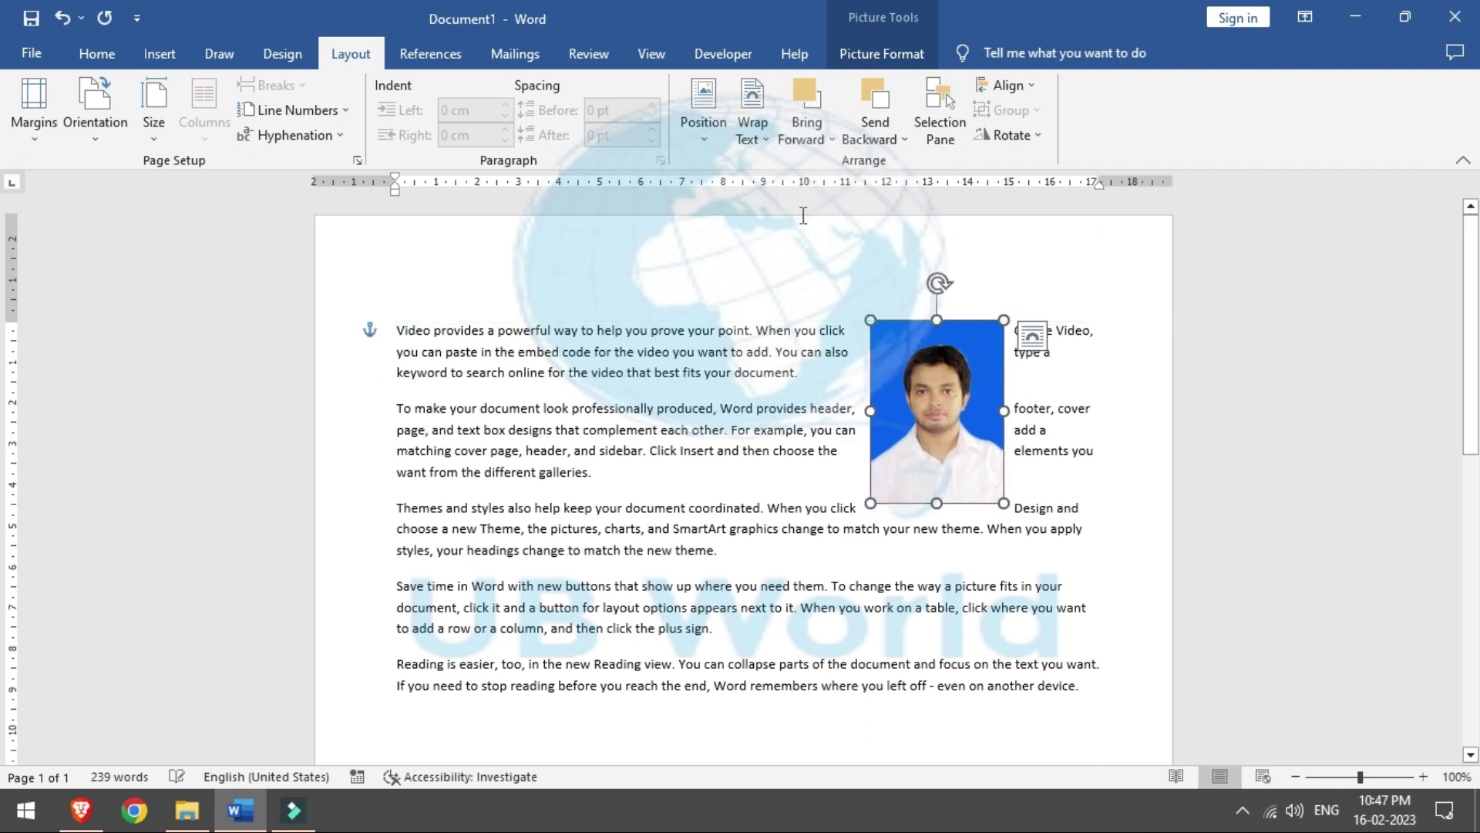
Step: Put the photo behind the text, then bring it forward and to the front
left_click(756, 134)
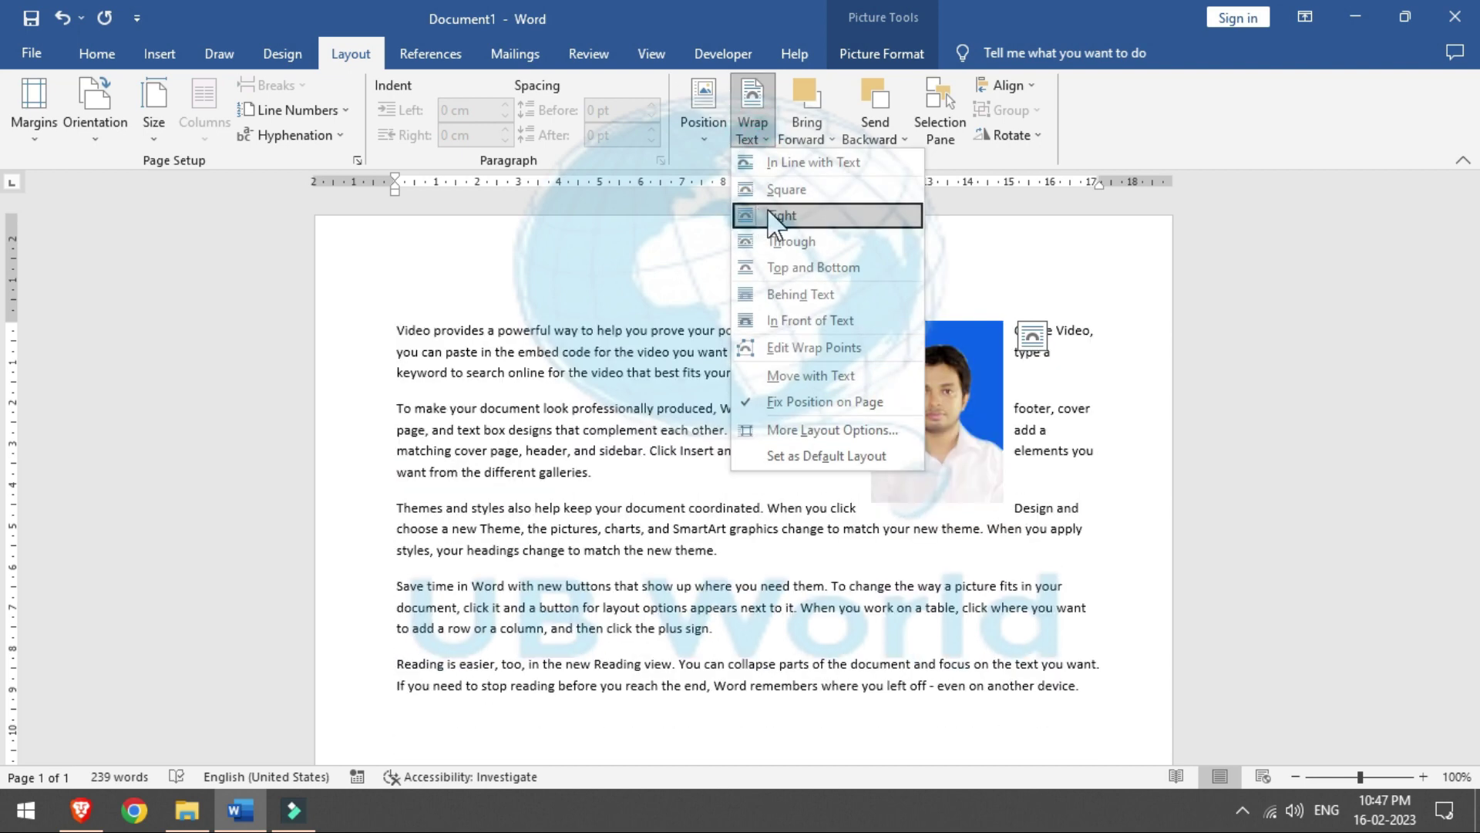
left_click(794, 293)
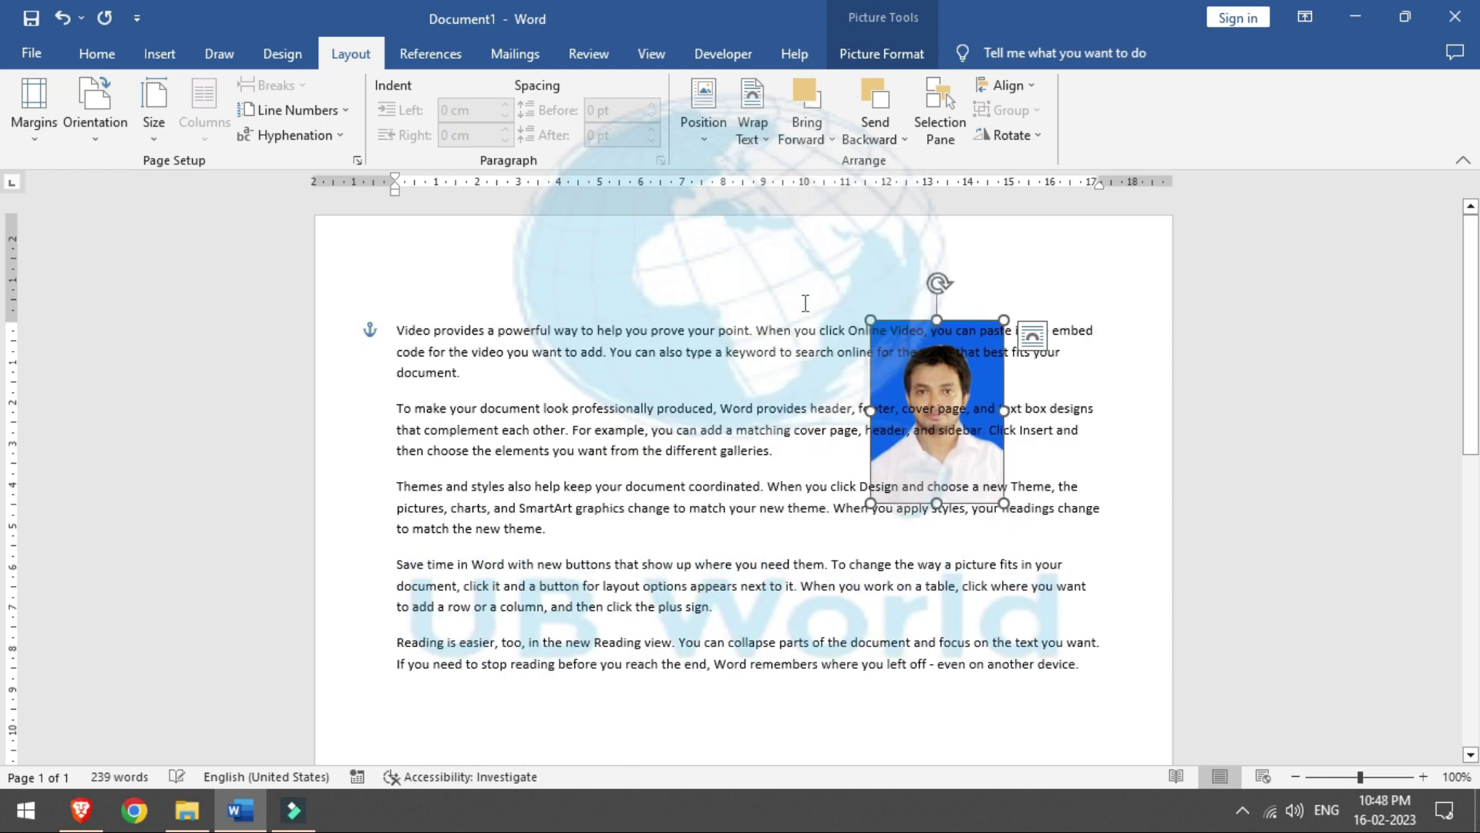
left_click(807, 133)
left_click(819, 163)
left_click(826, 145)
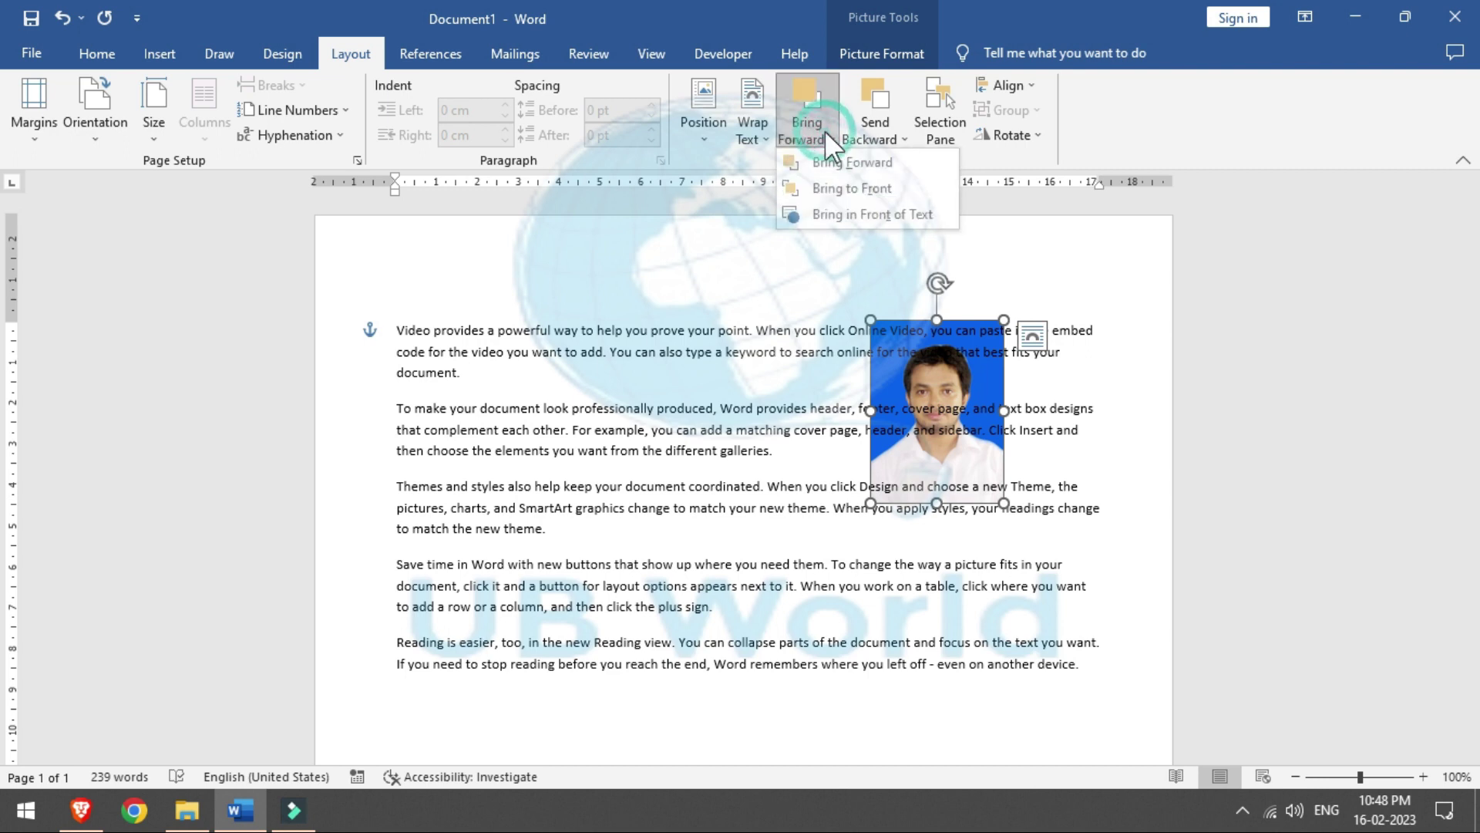
left_click(825, 187)
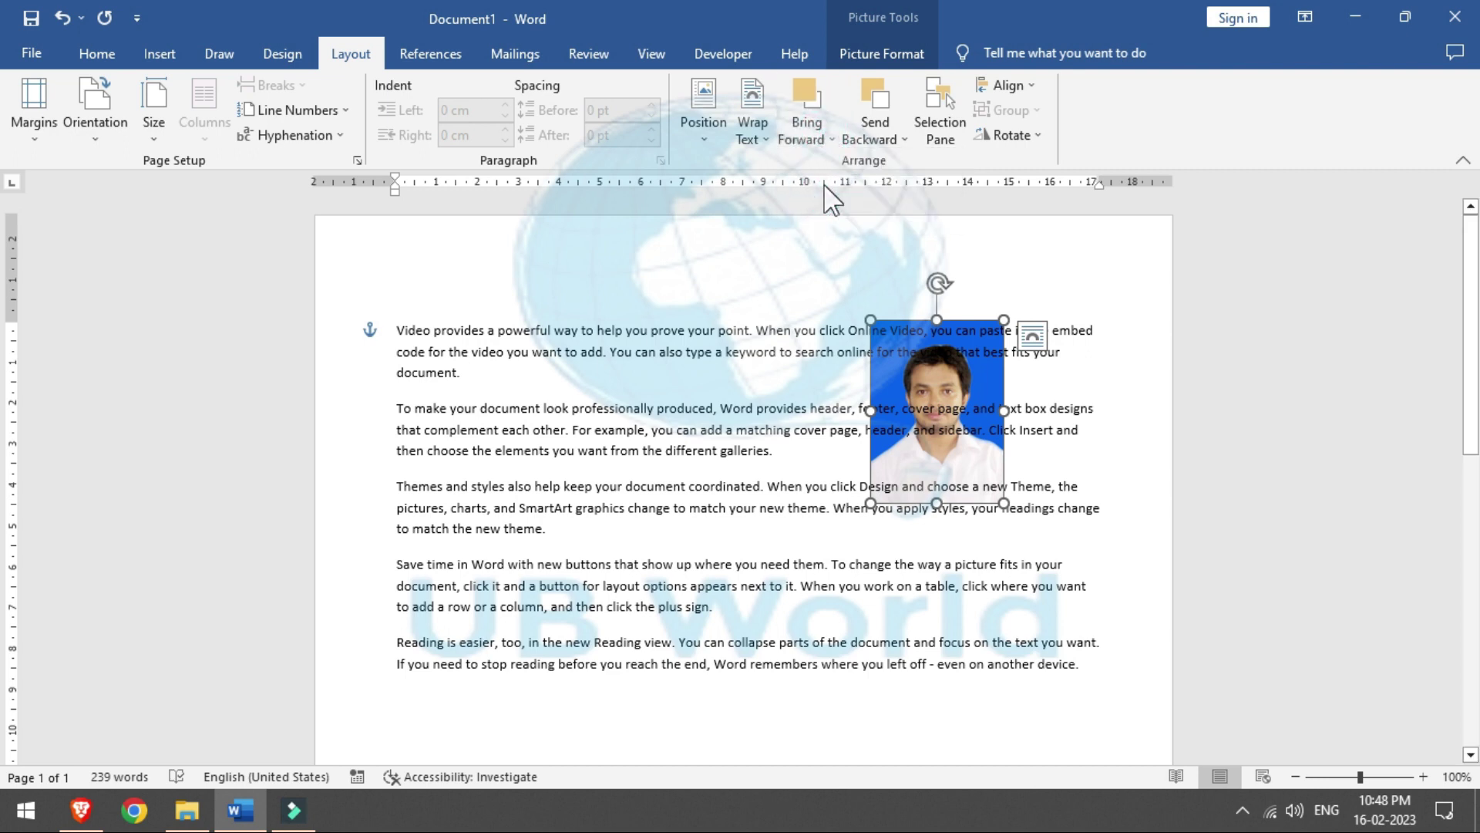
left_click(825, 141)
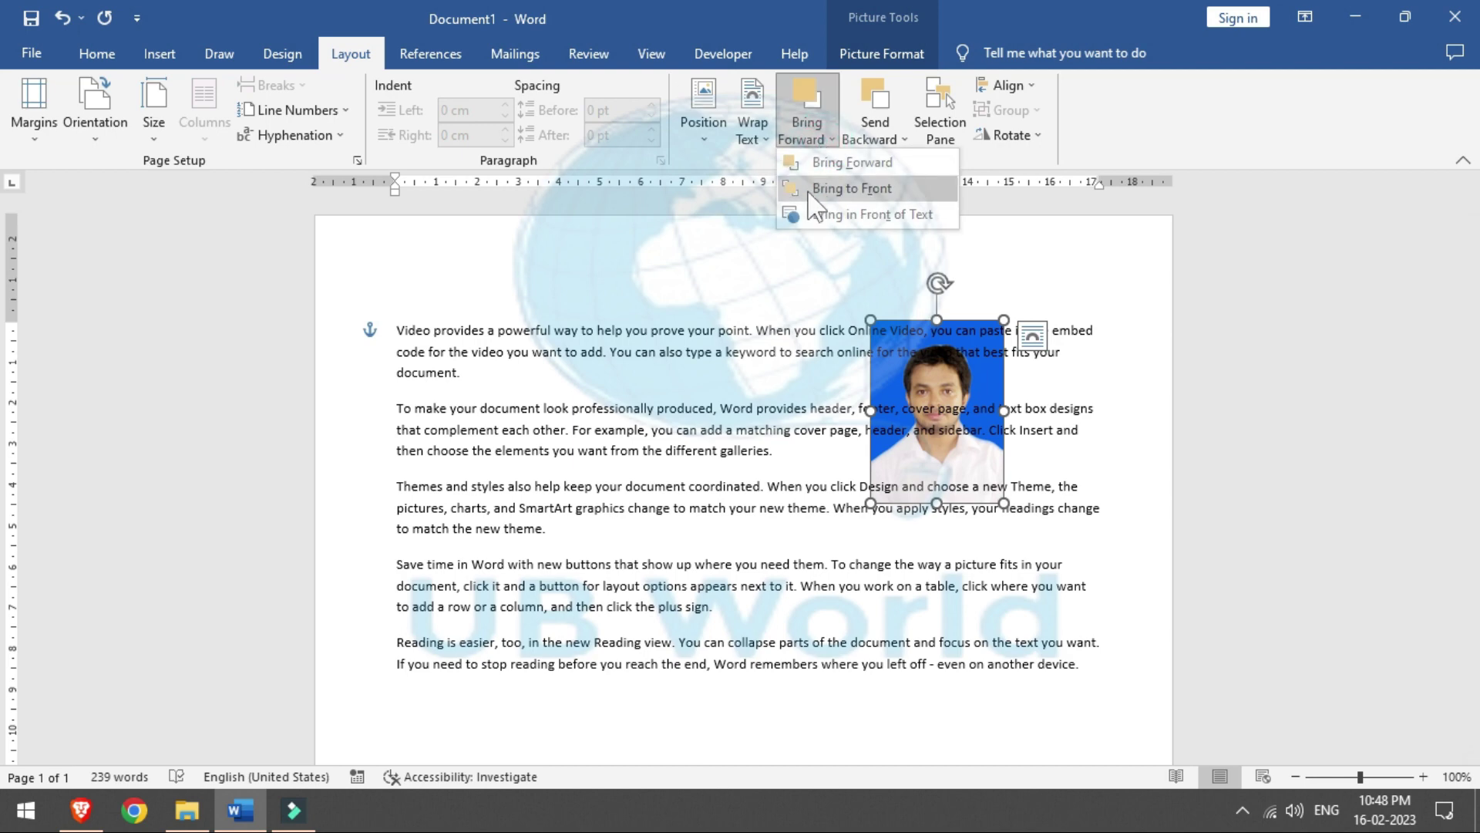
Step: Switch the photo's wrapping to In Line with Text, then to Square
left_click(760, 134)
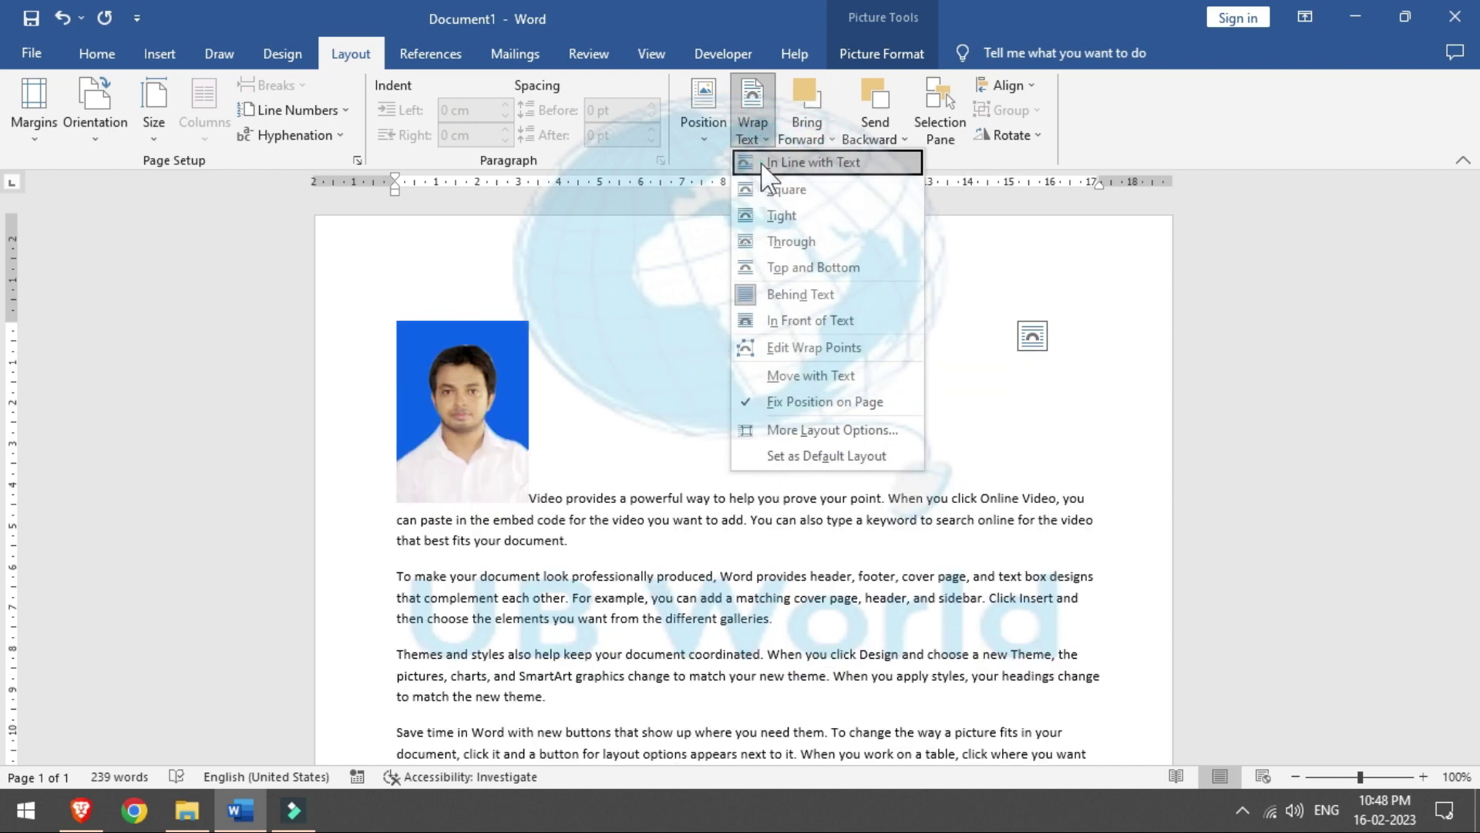
left_click(762, 164)
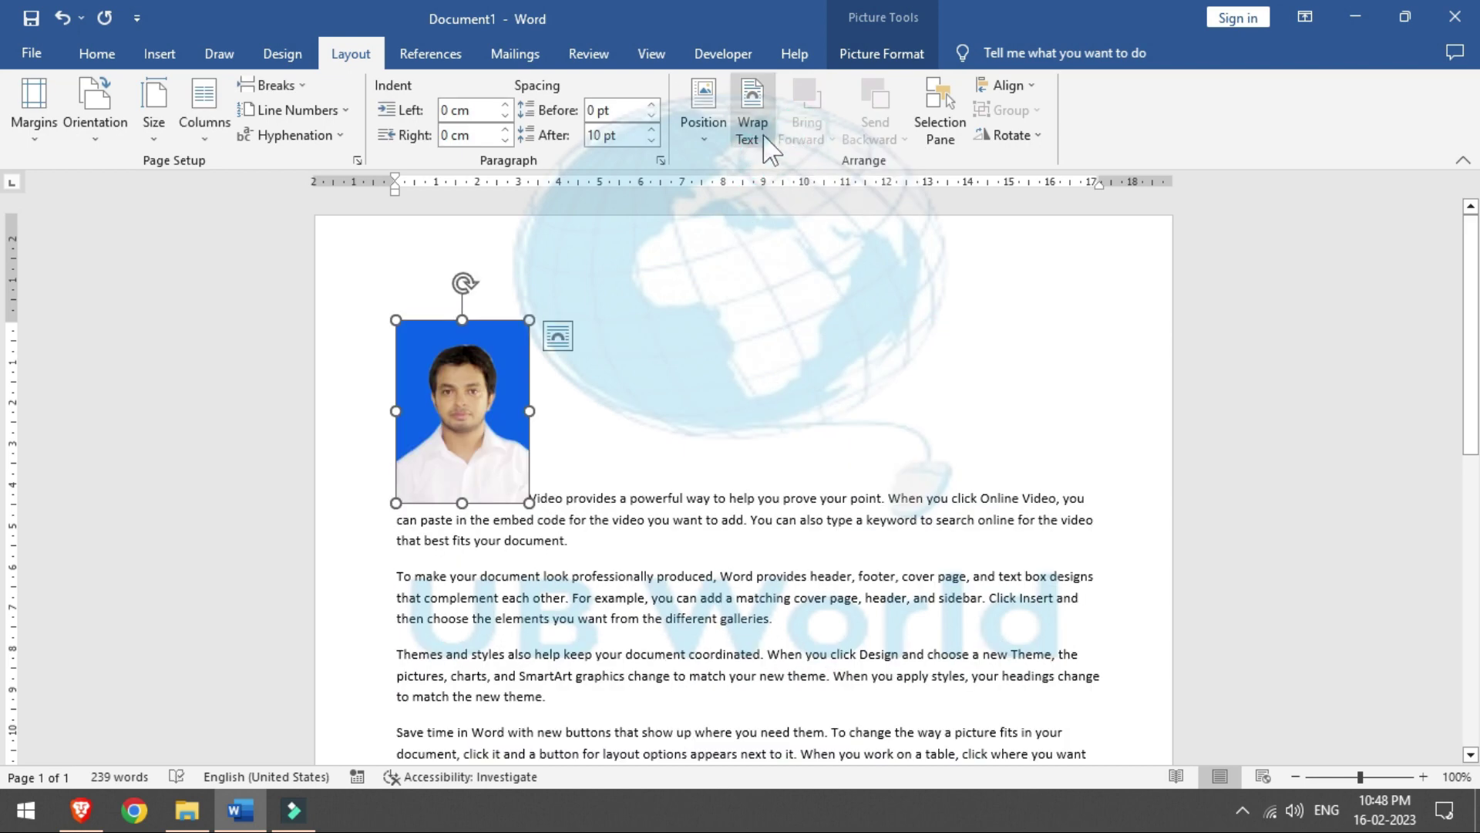
left_click(765, 139)
left_click(778, 192)
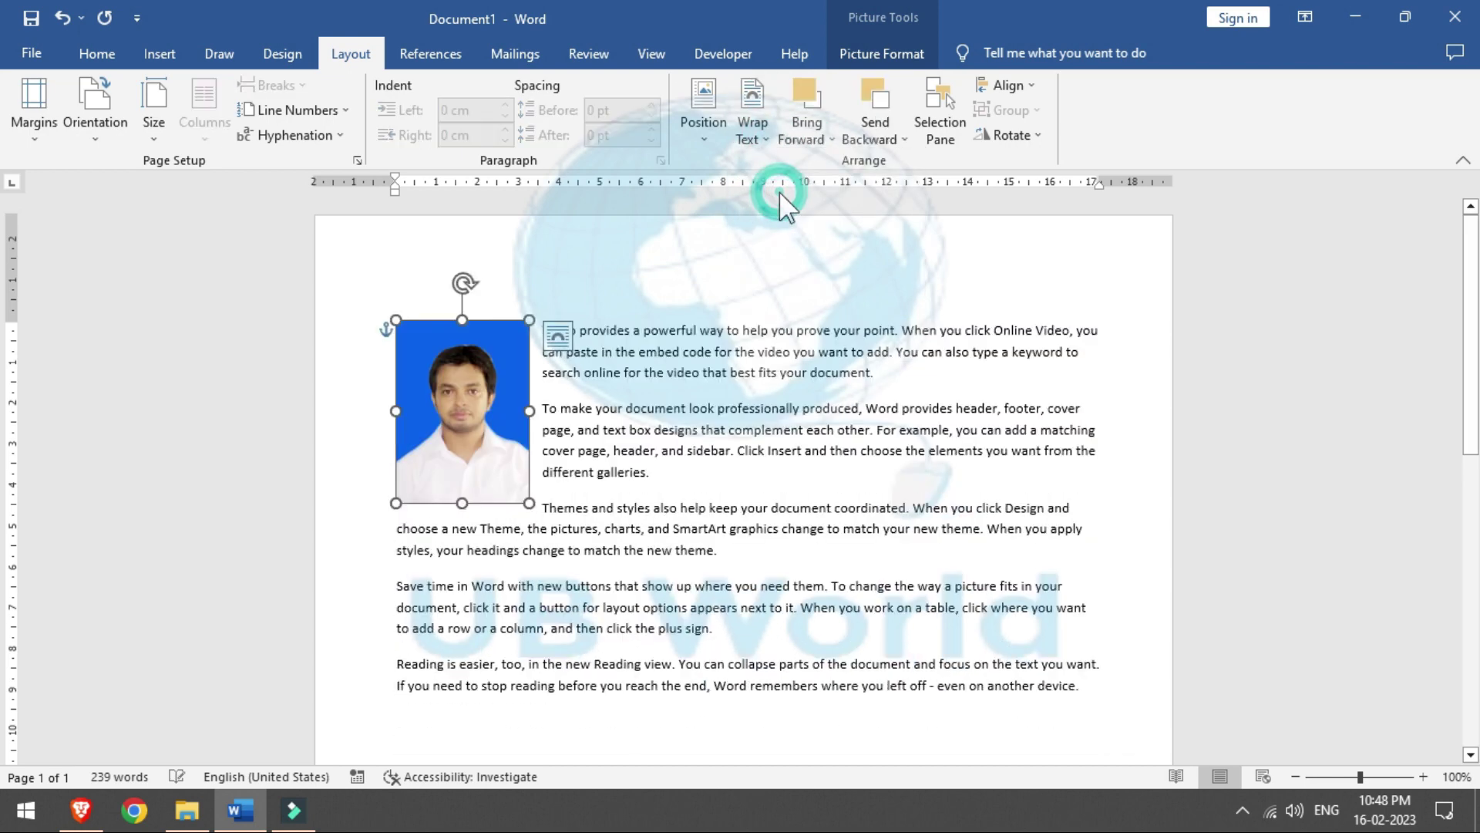
left_click(817, 137)
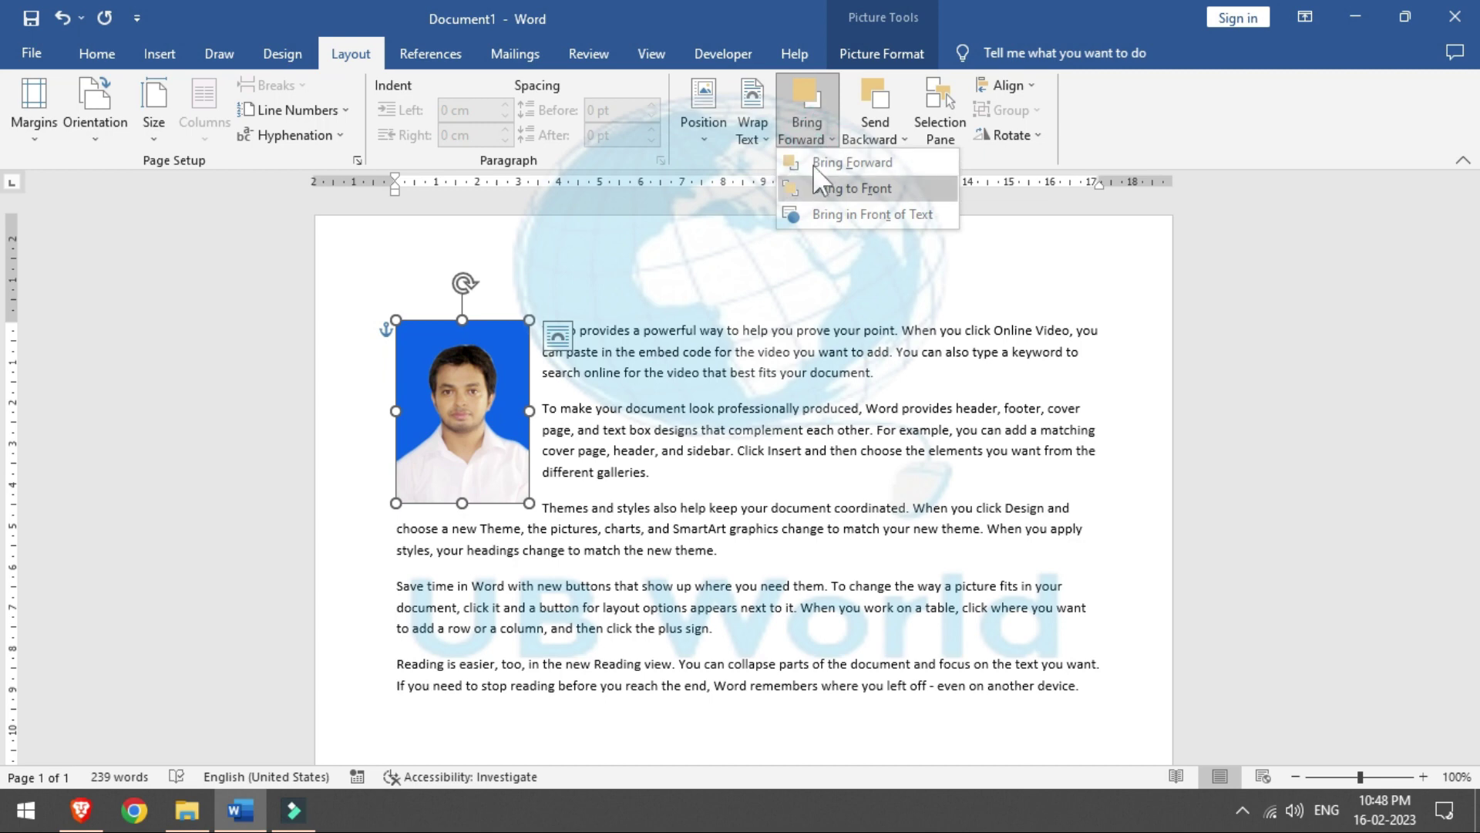
left_click(767, 146)
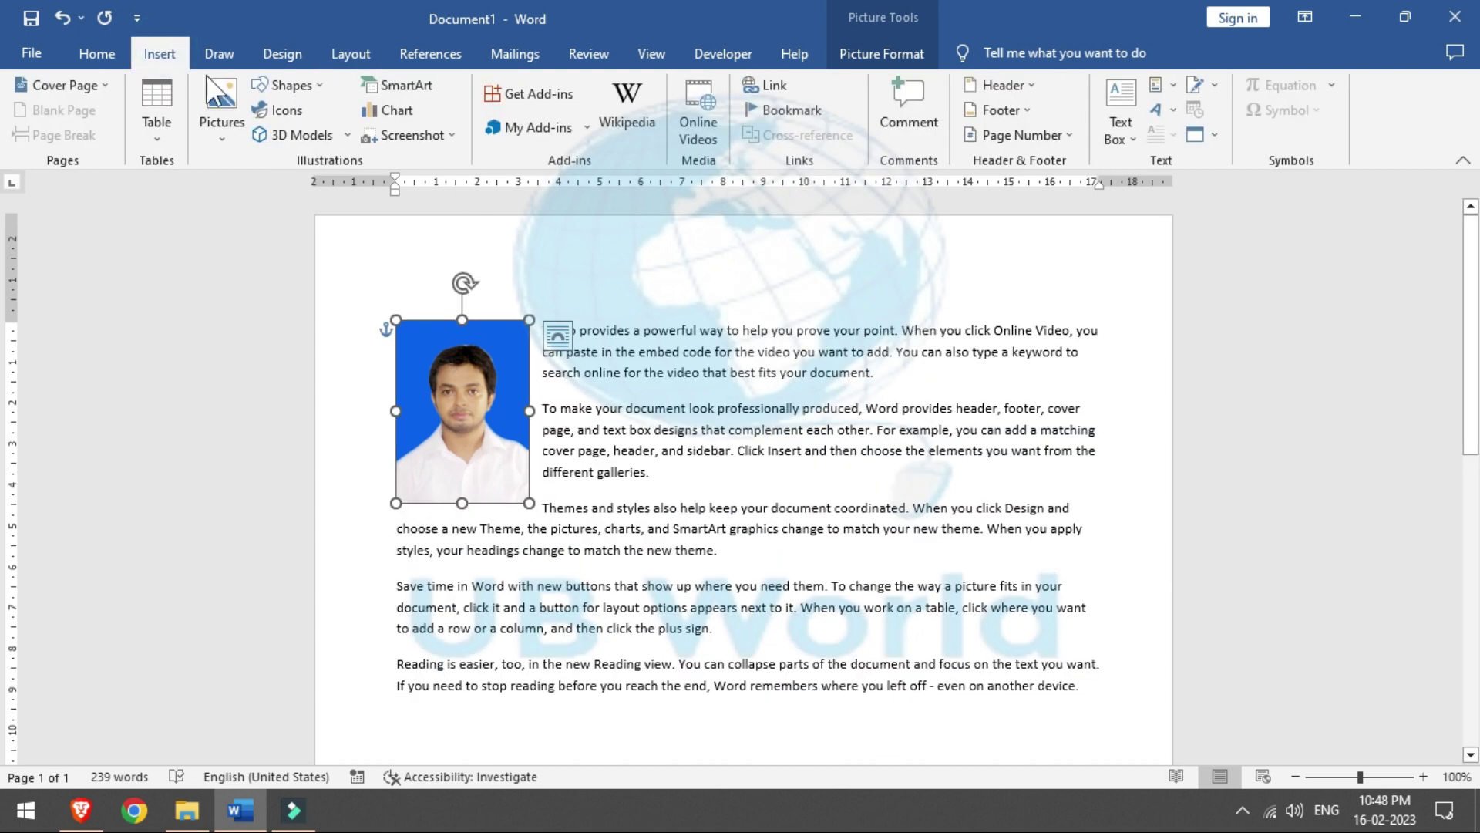
Step: Draw a Smiley Face shape over the text near the page centre
left_click(289, 84)
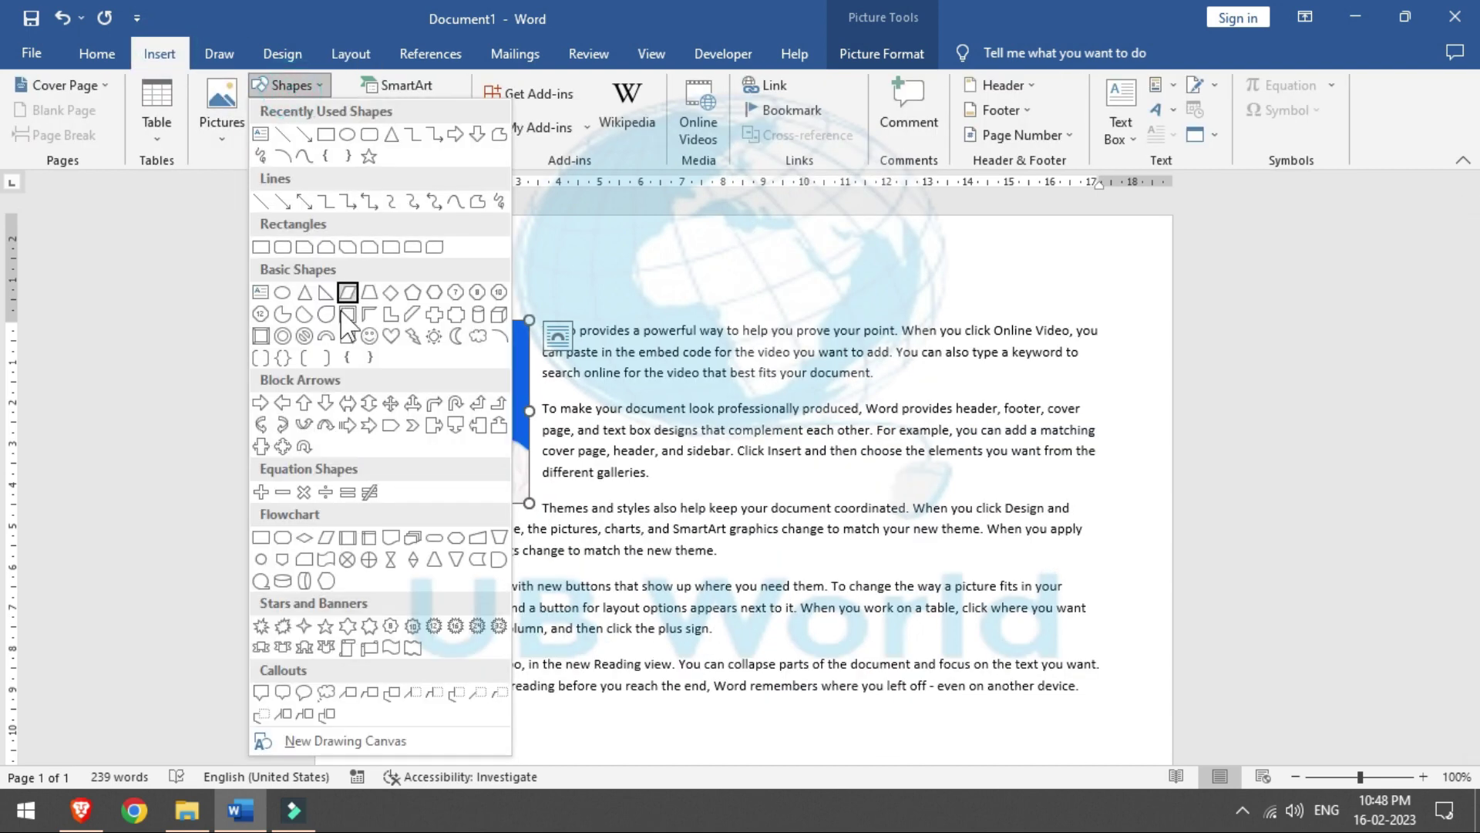
left_click(391, 337)
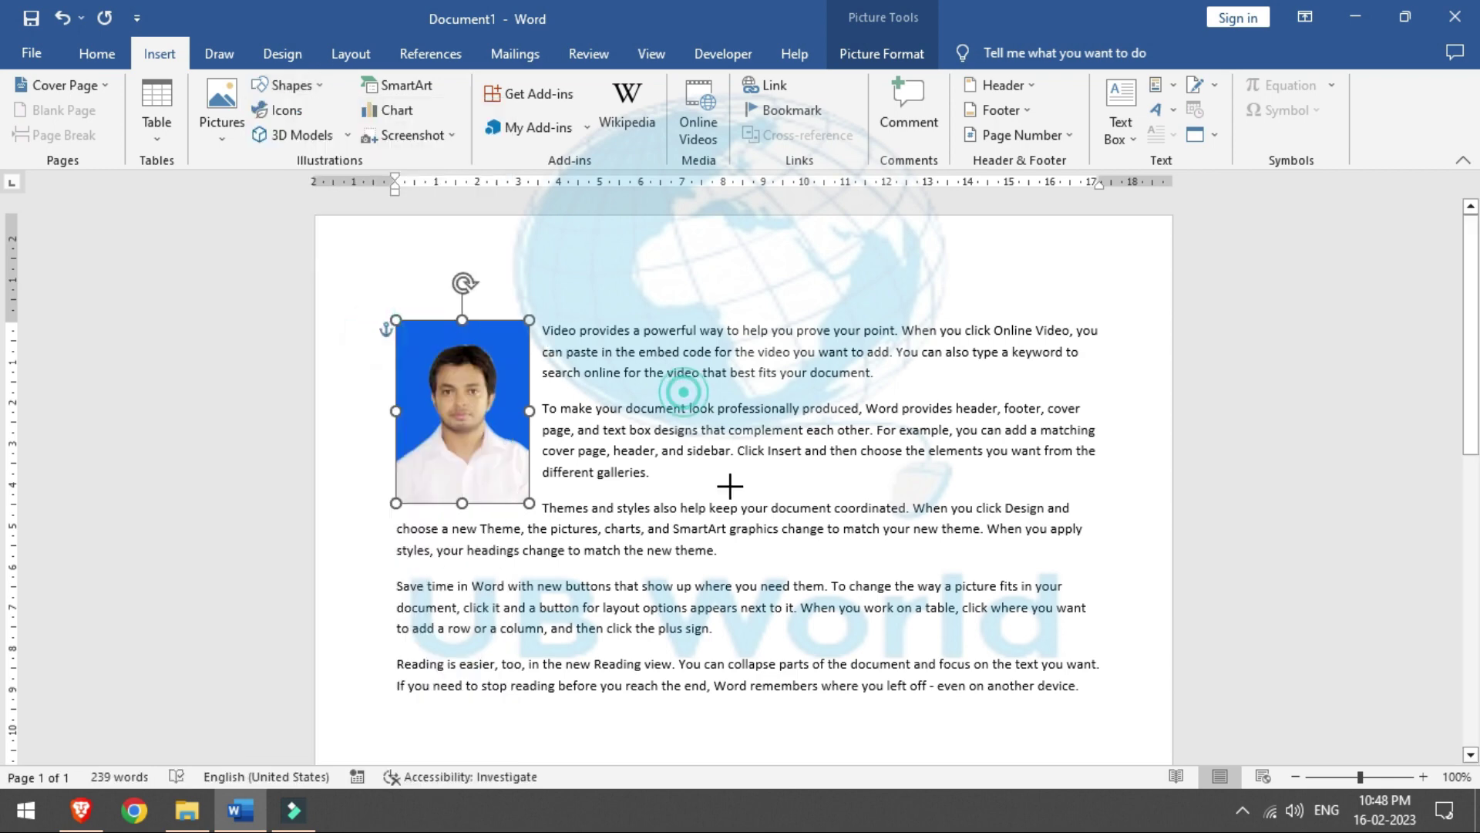
left_click_drag(844, 533, 854, 535)
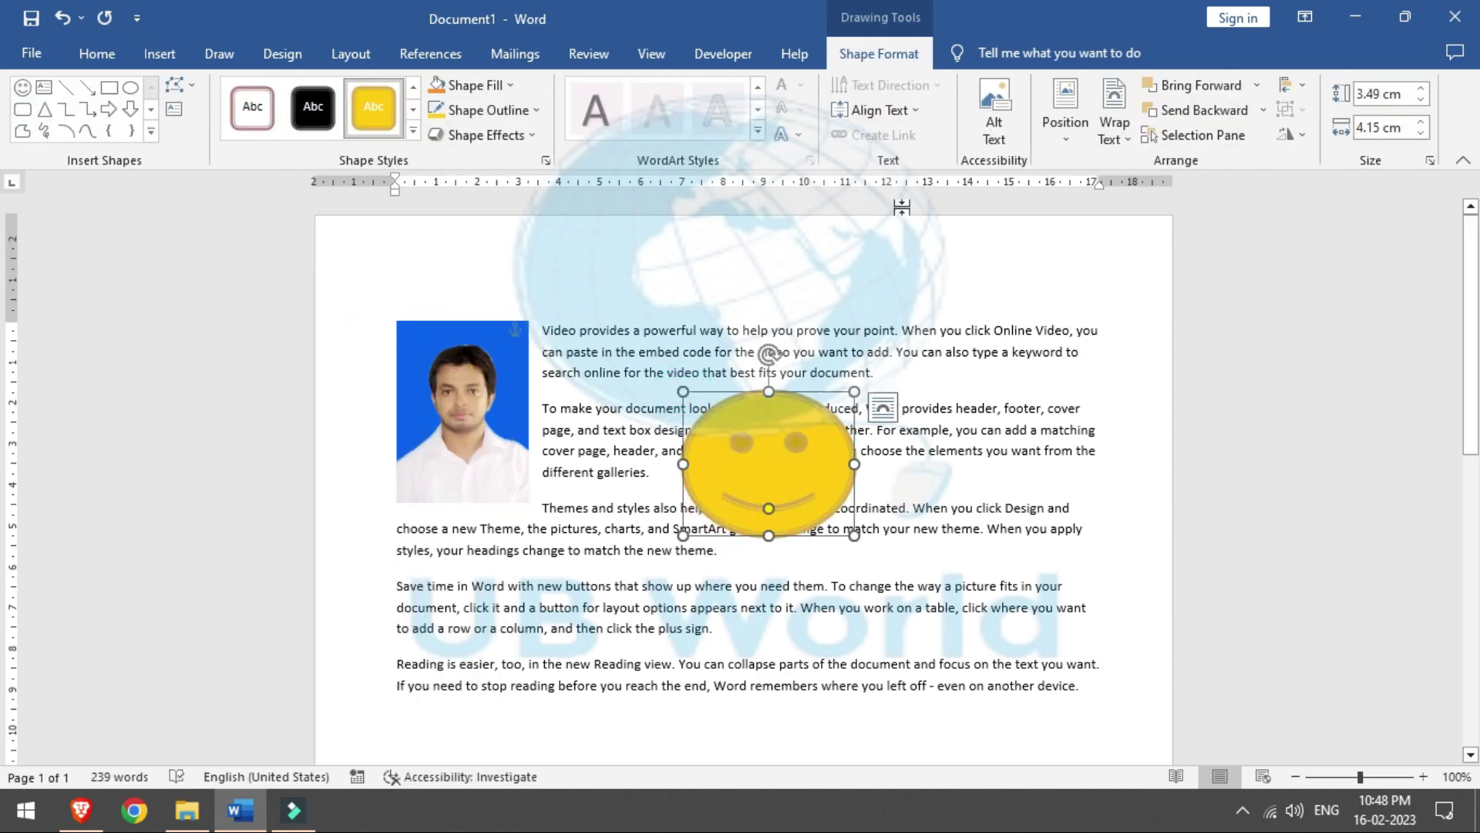
Step: Send the smiley behind the text, then bring it in front of the text
left_click(359, 54)
left_click(752, 130)
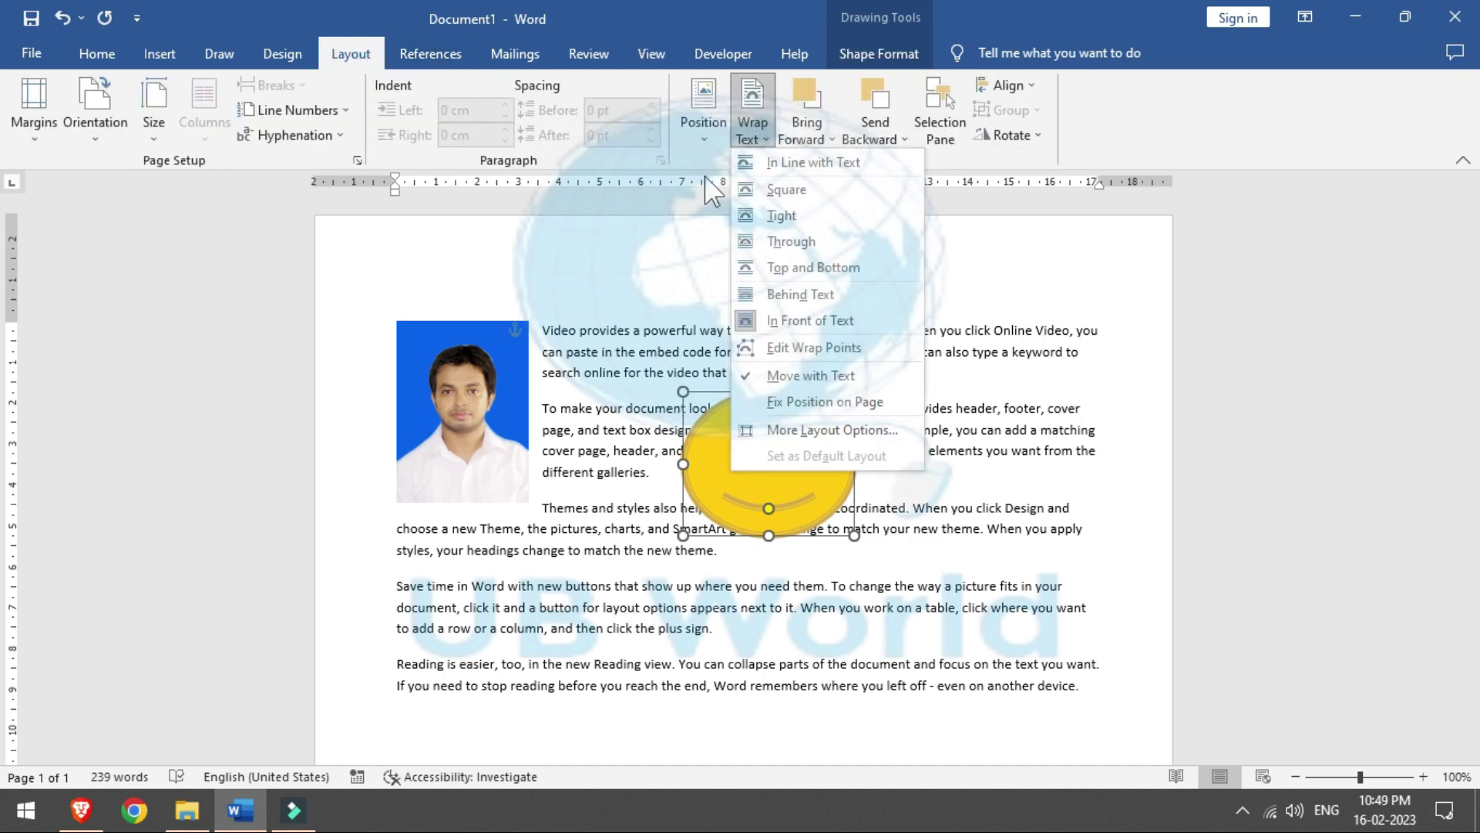
left_click(706, 160)
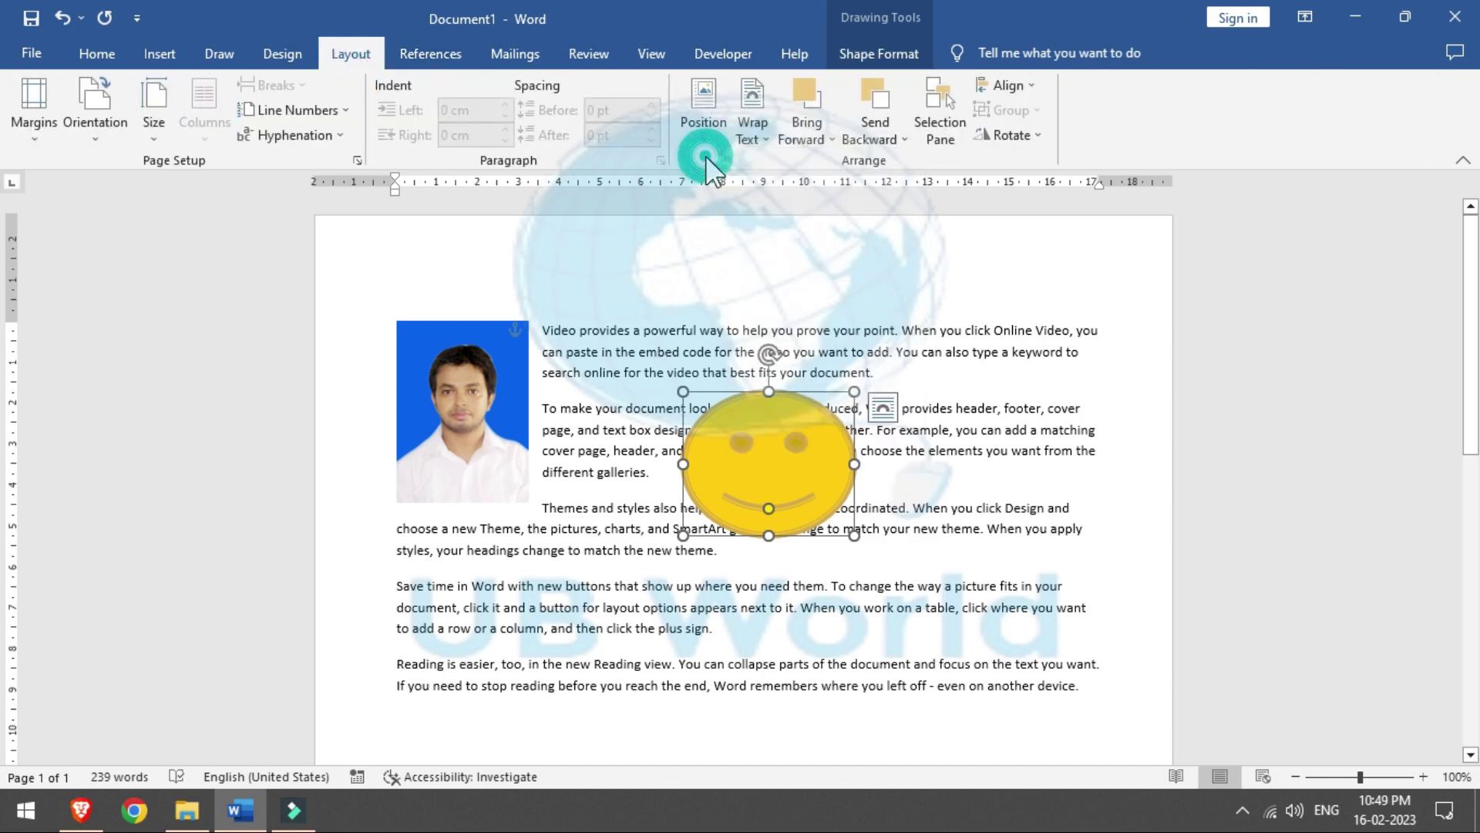
left_click(880, 140)
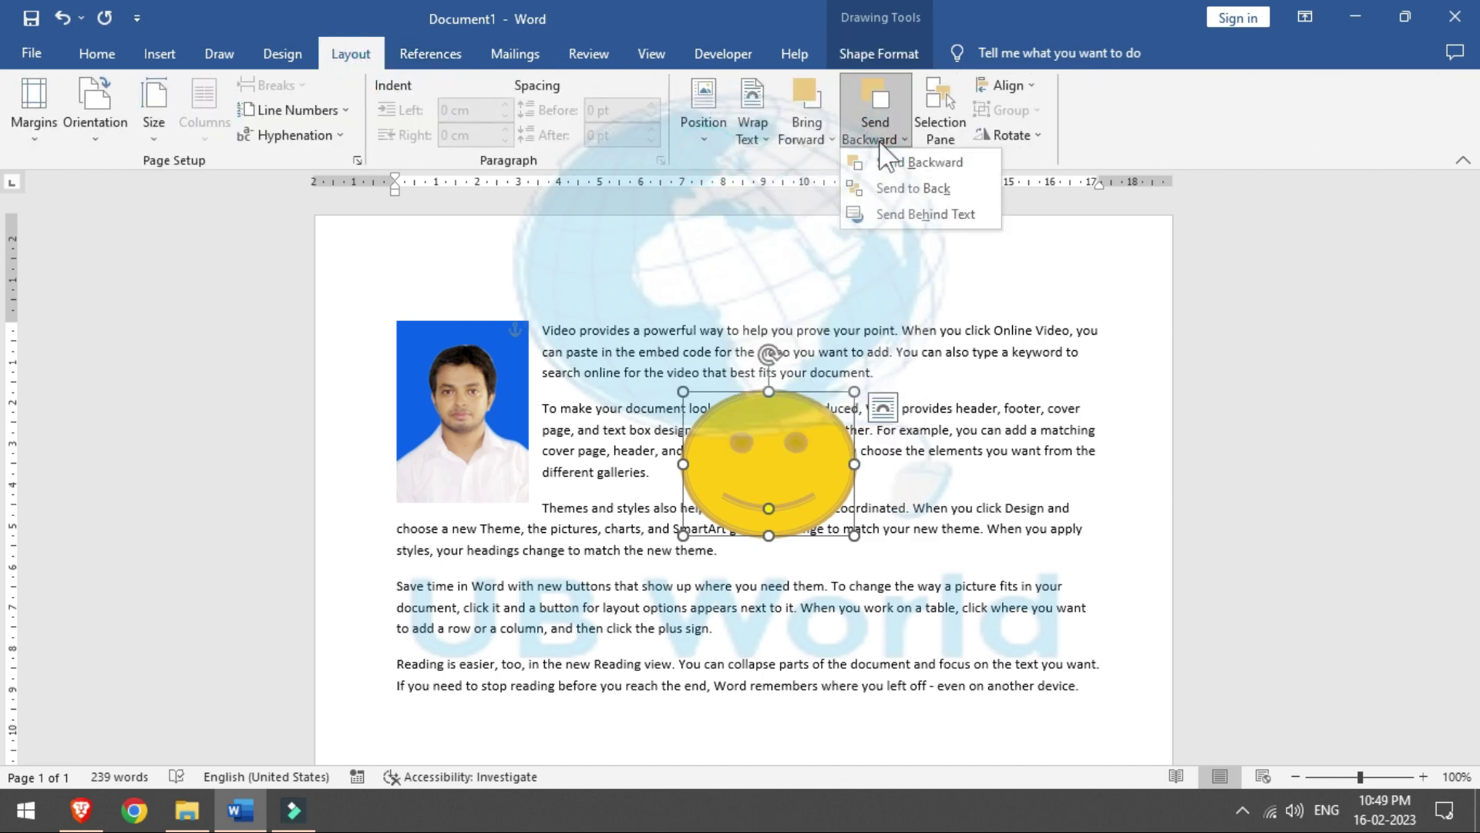
left_click(890, 215)
left_click(824, 140)
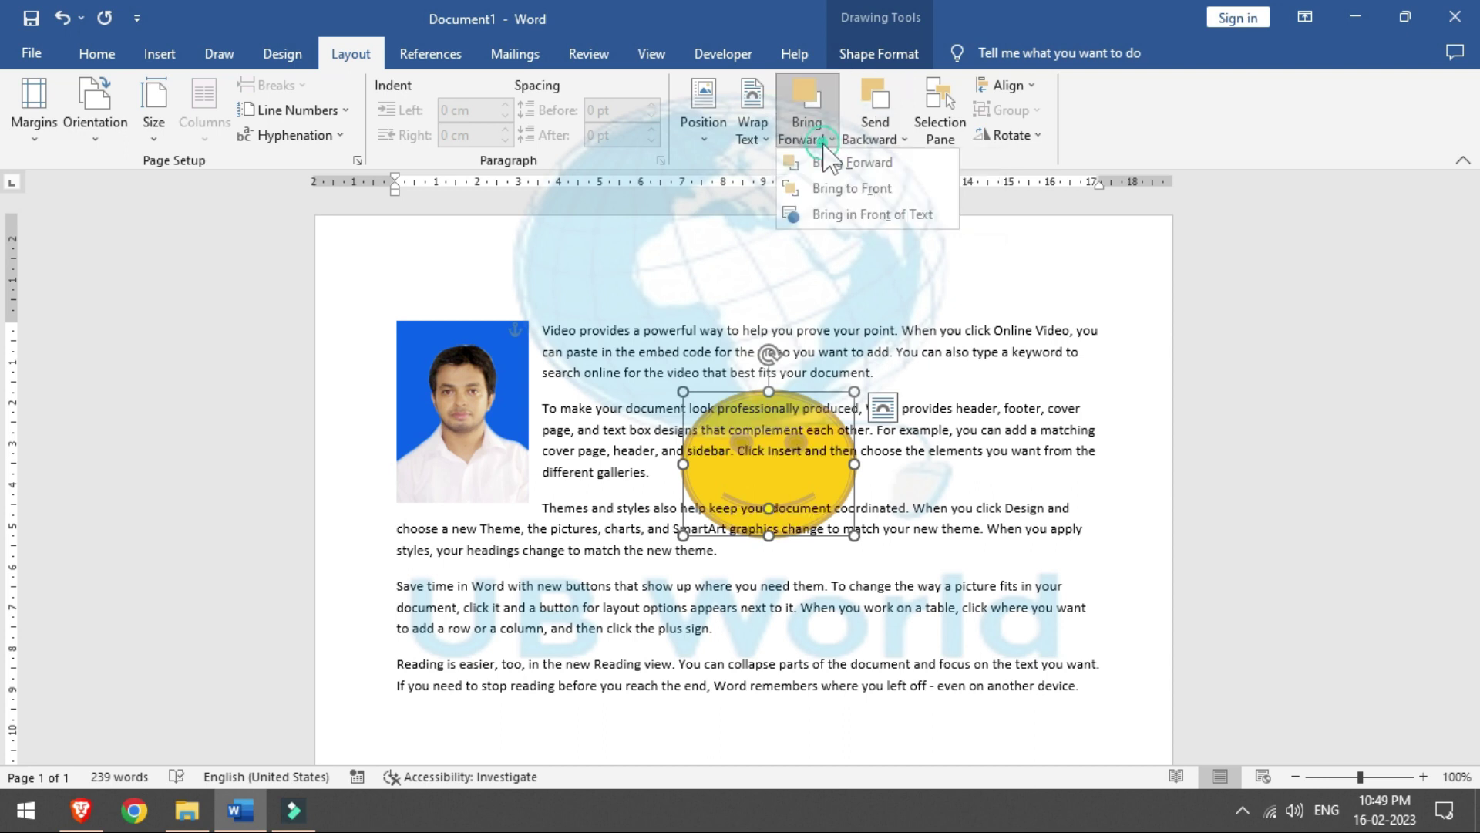
left_click(819, 214)
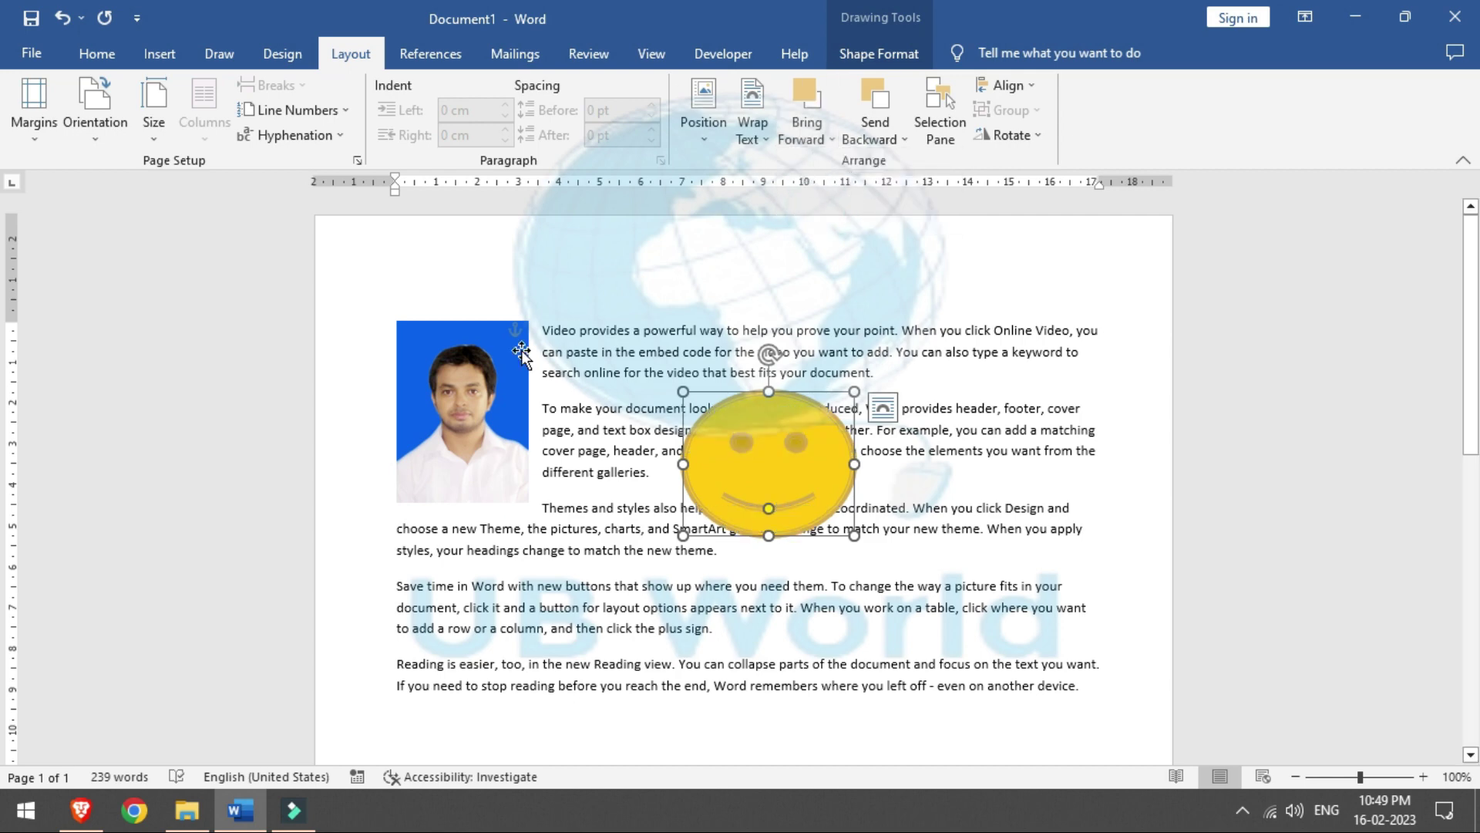
Step: Drag the photo further right, then show the Selection Pane listing Smiley Face 2 and Picture 1
left_click_drag(521, 353, 580, 385)
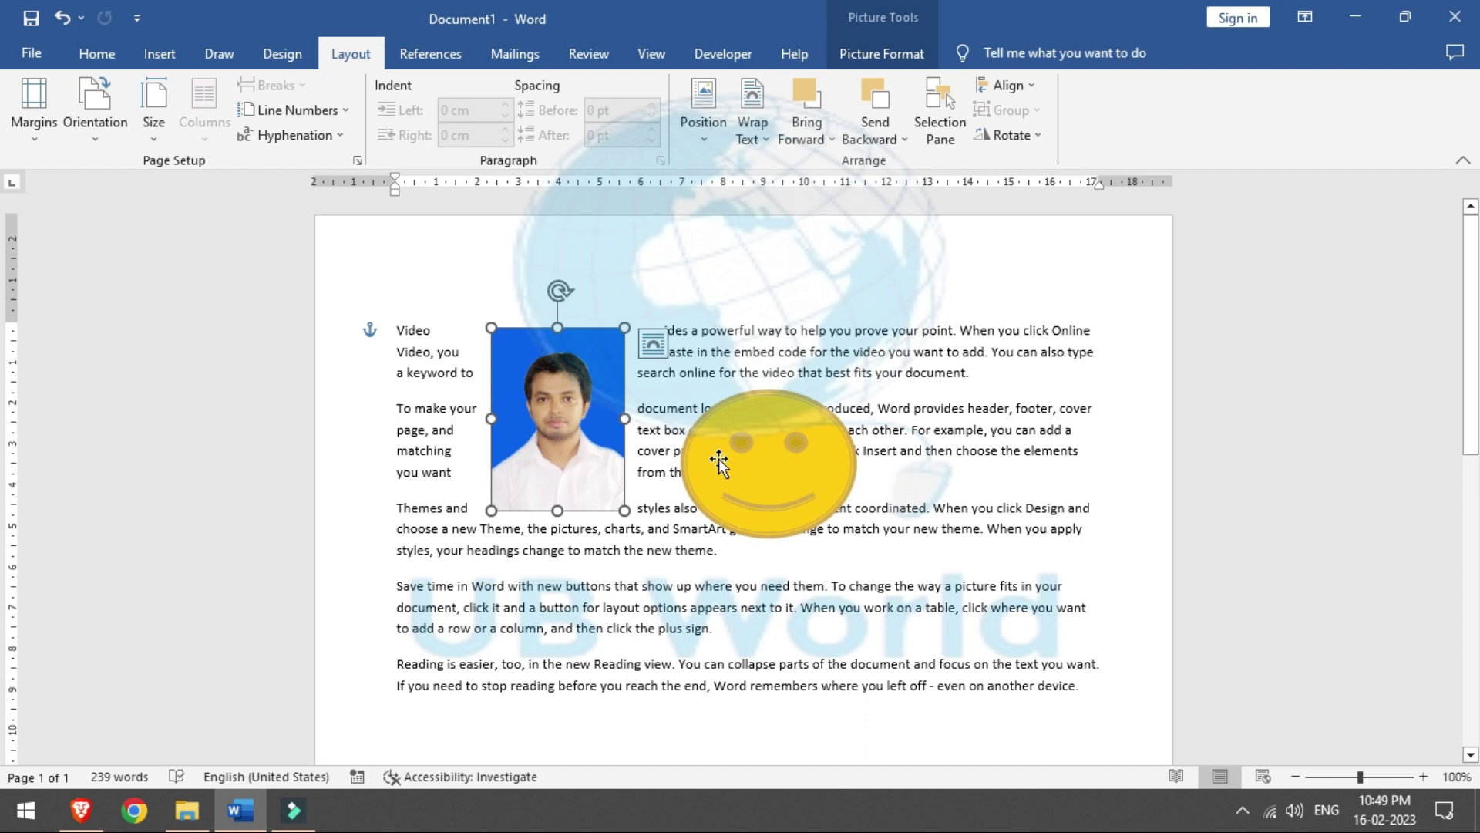
left_click(144, 54)
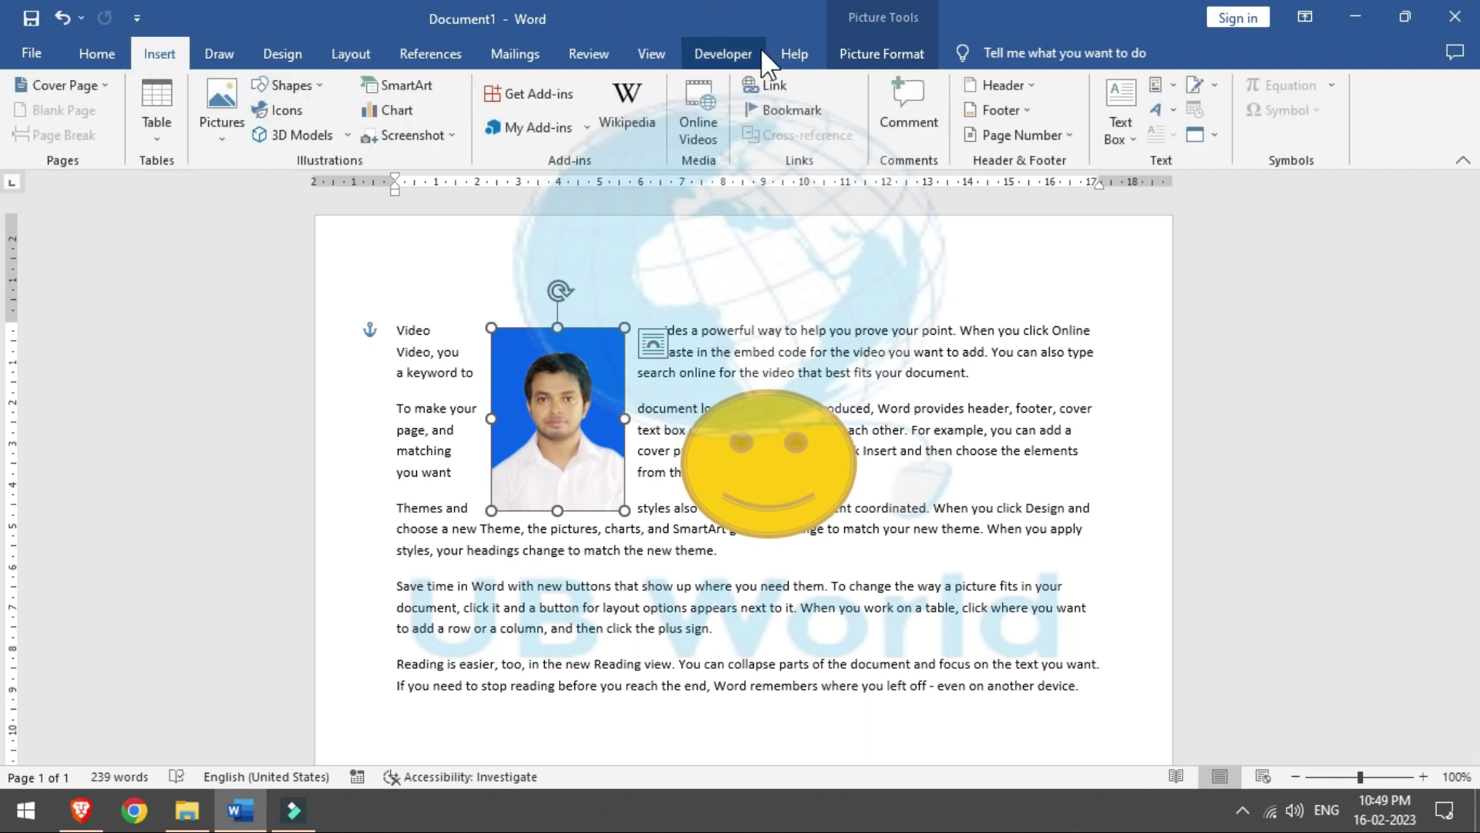
left_click(353, 54)
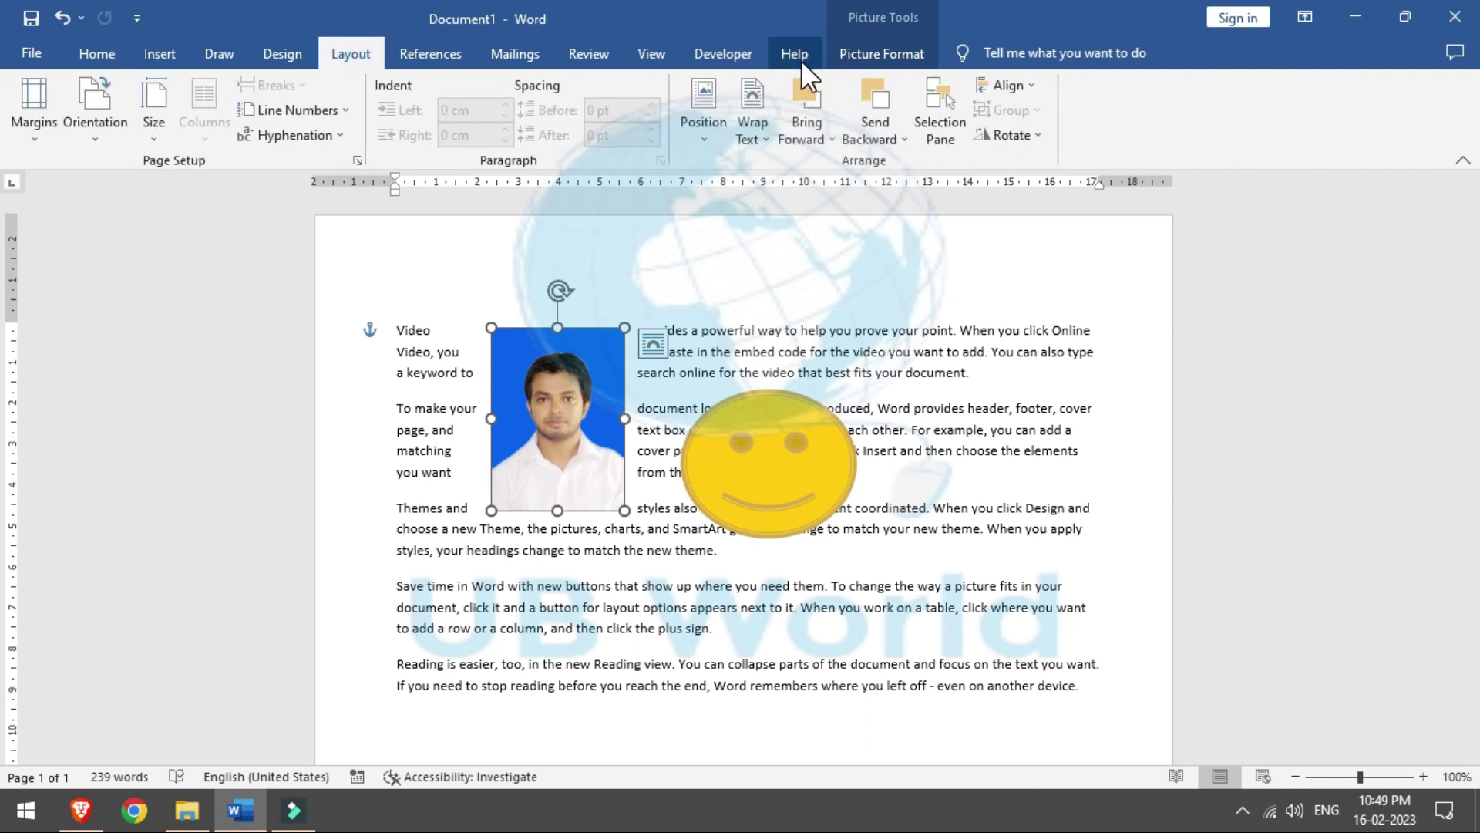
left_click(936, 124)
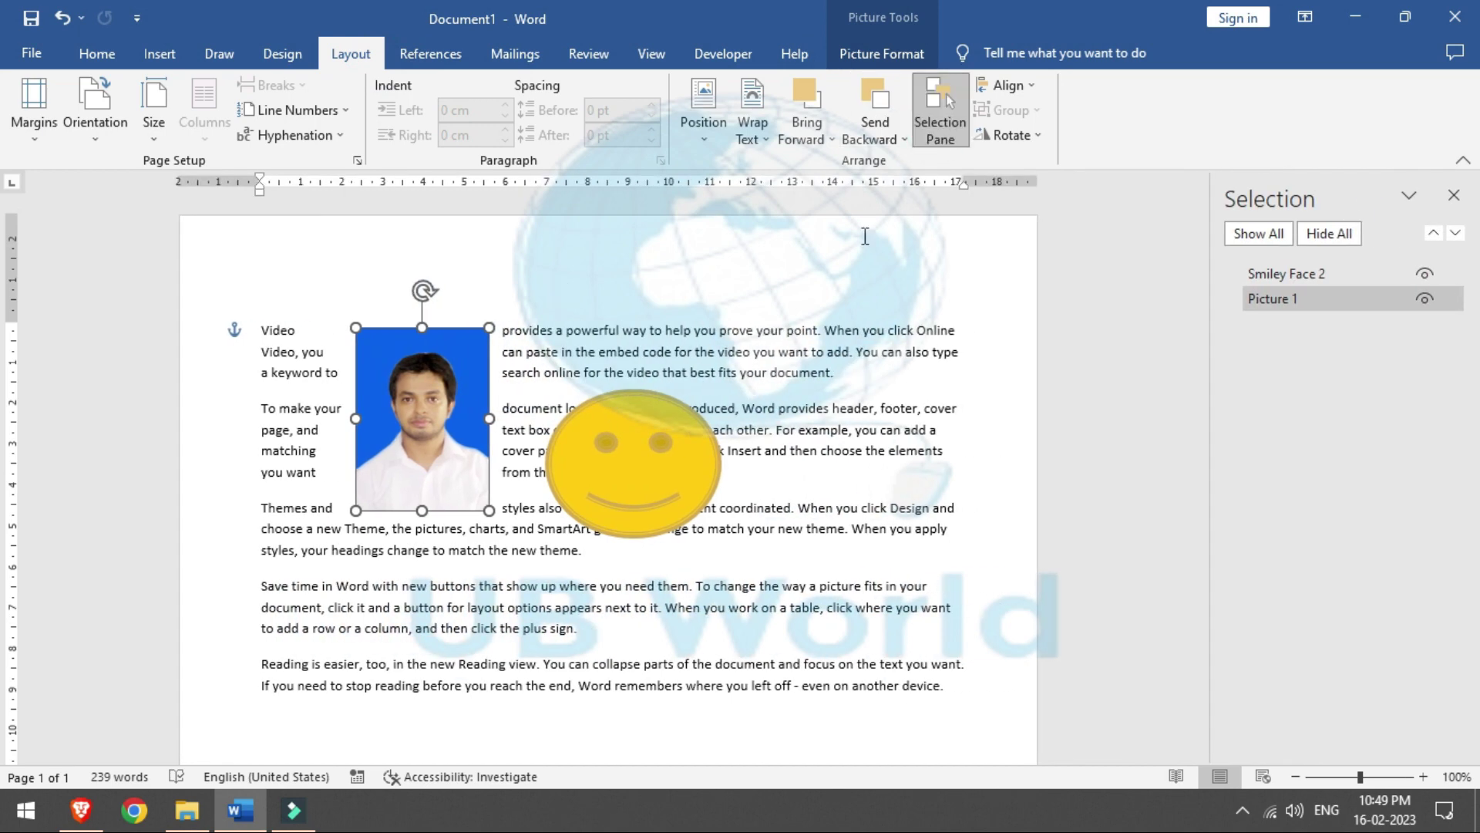
left_click(623, 441)
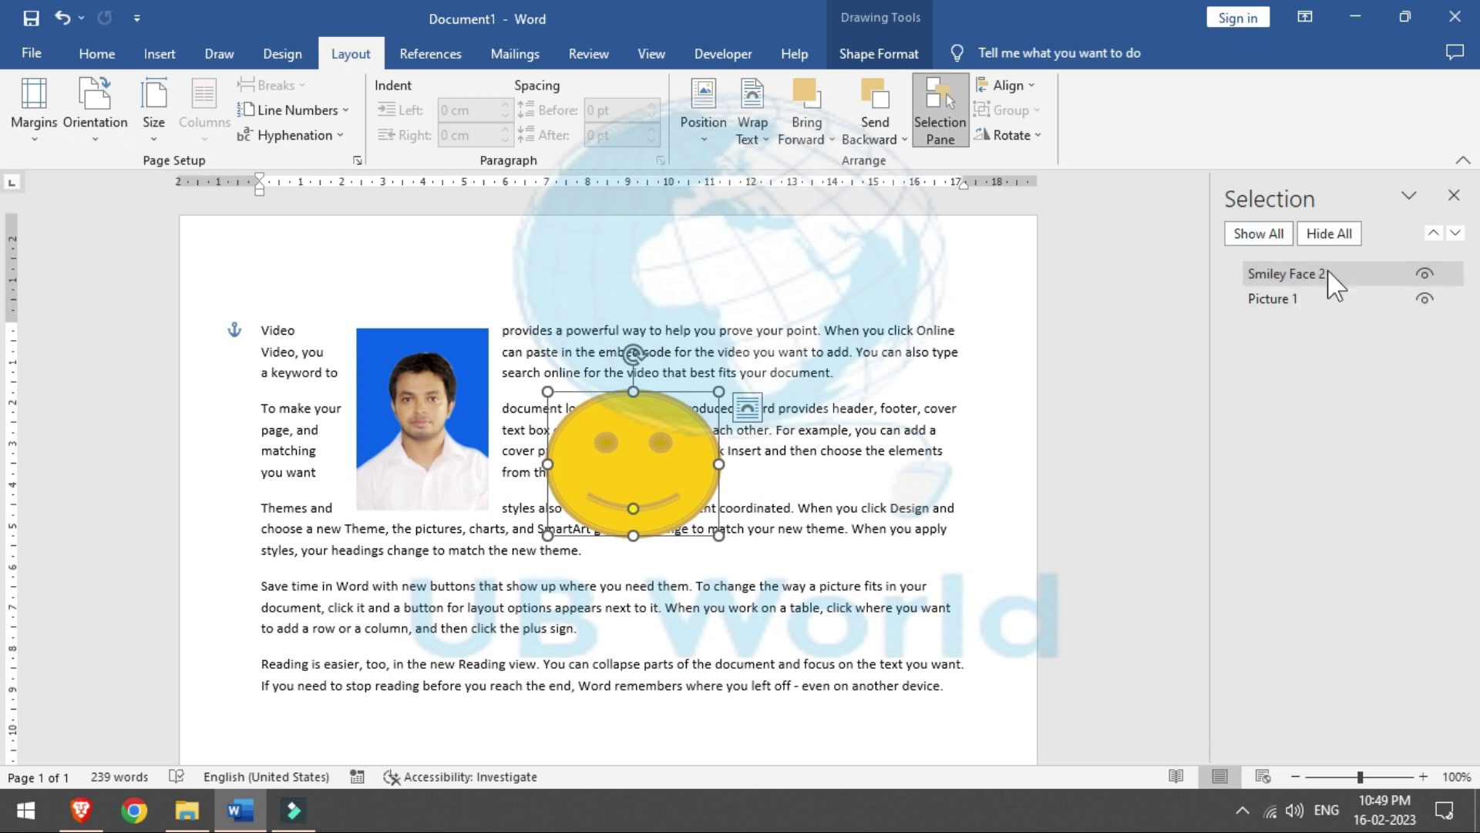
left_click(1425, 273)
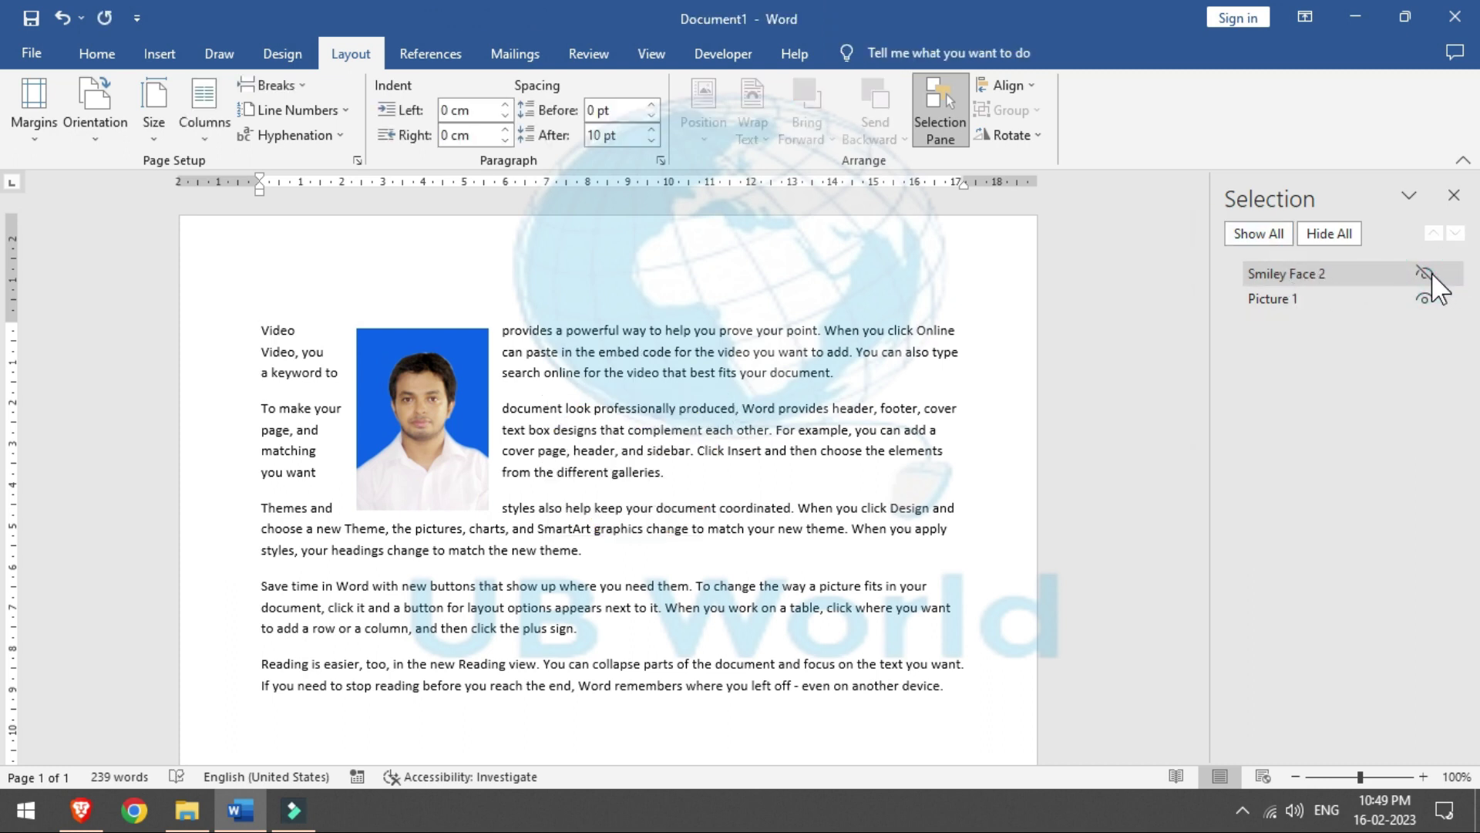
left_click(1426, 273)
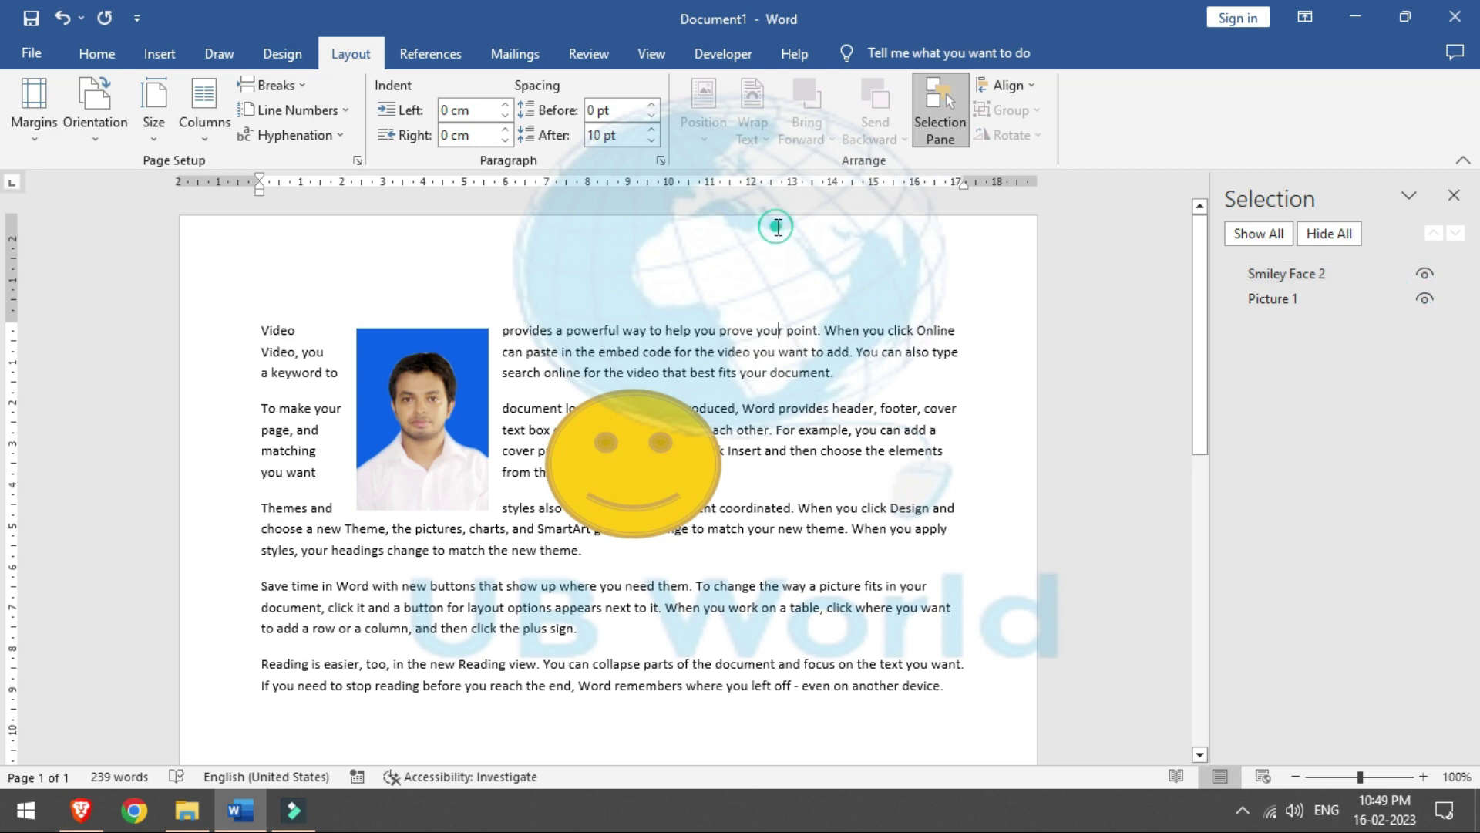
left_click(617, 474)
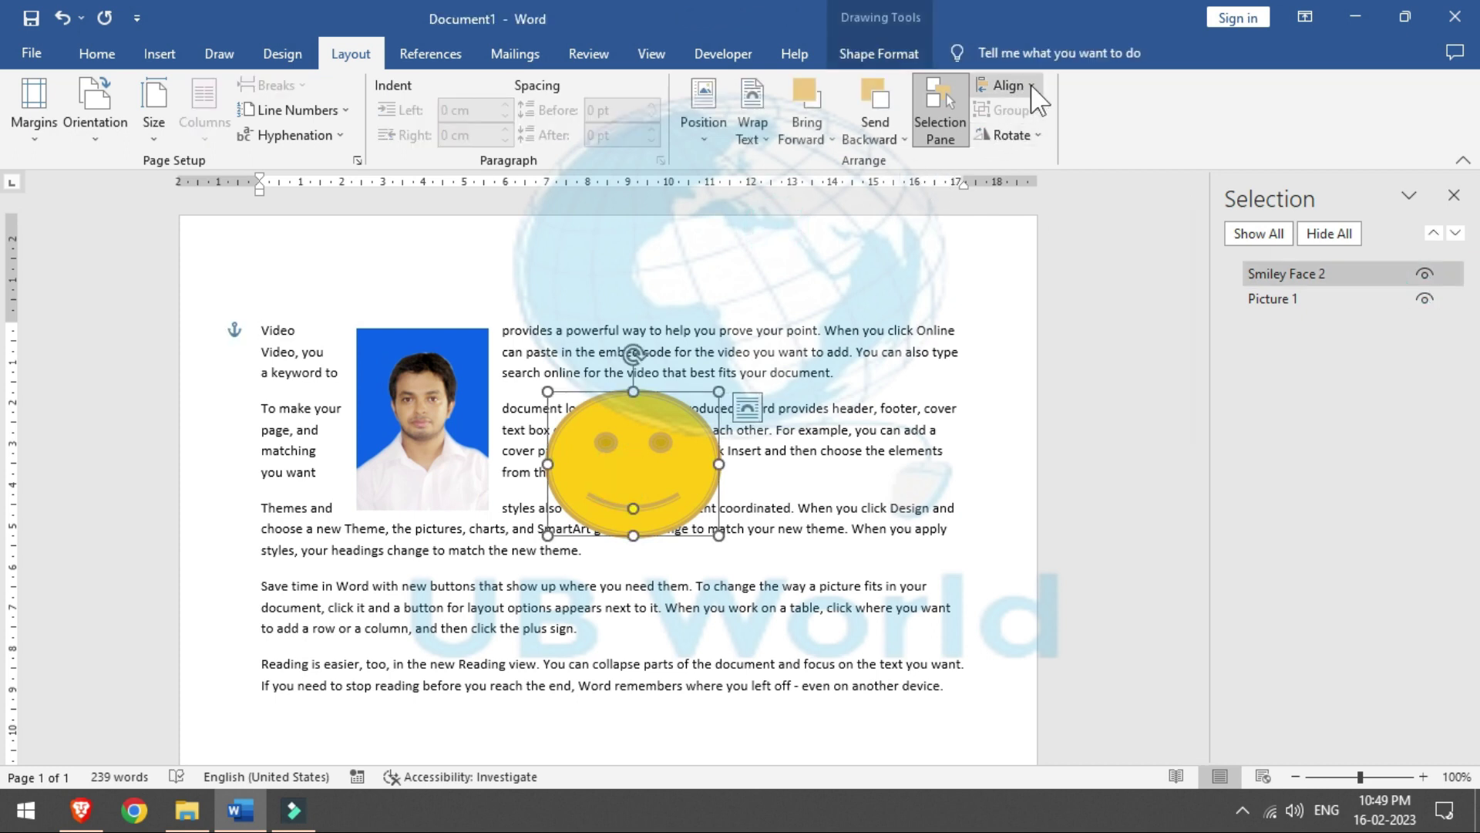
Step: Apply Align Middle to the smiley, then drag it back up against the photo's right edge
left_click(1010, 85)
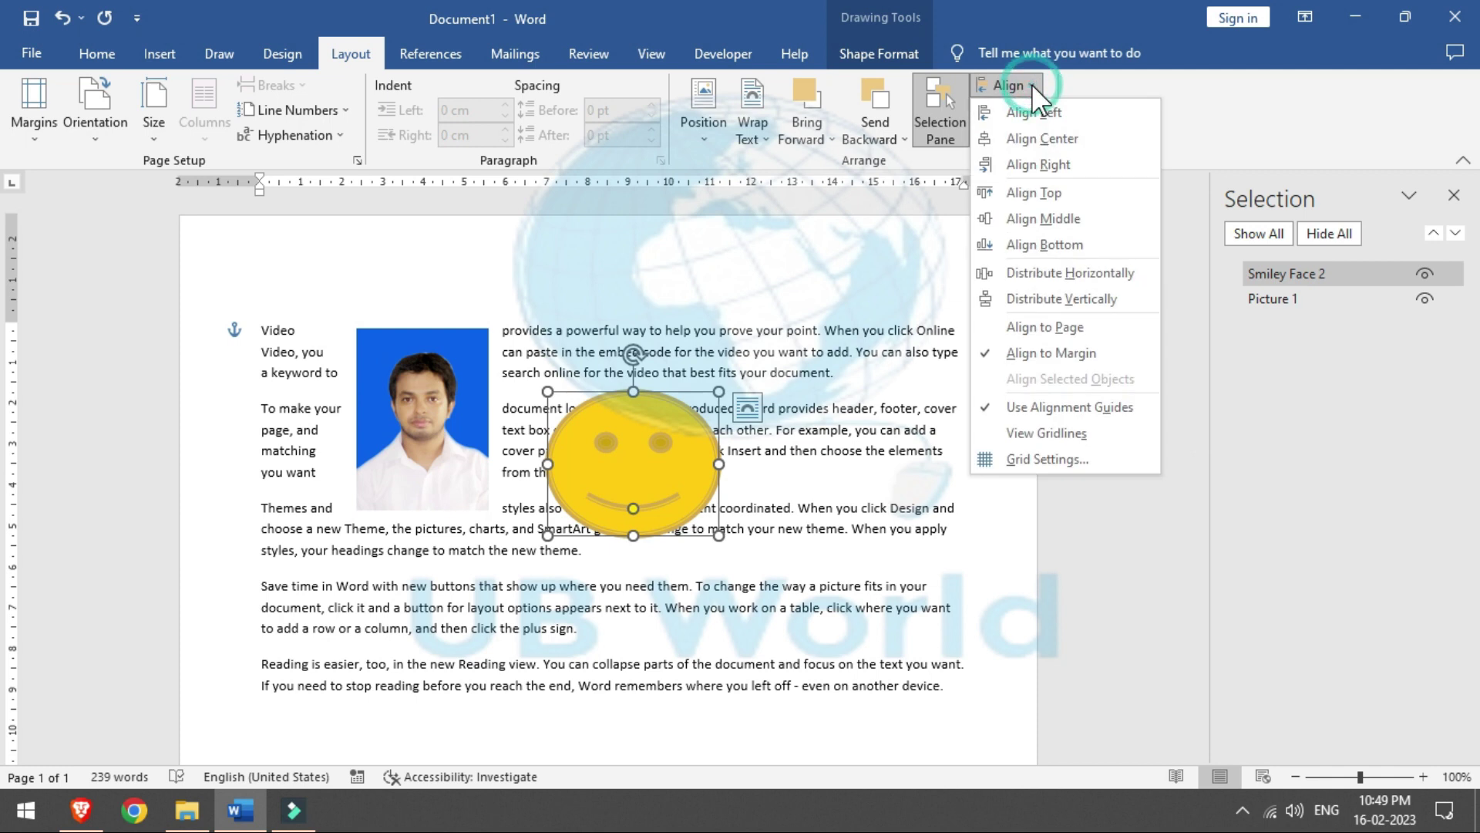
left_click(1020, 221)
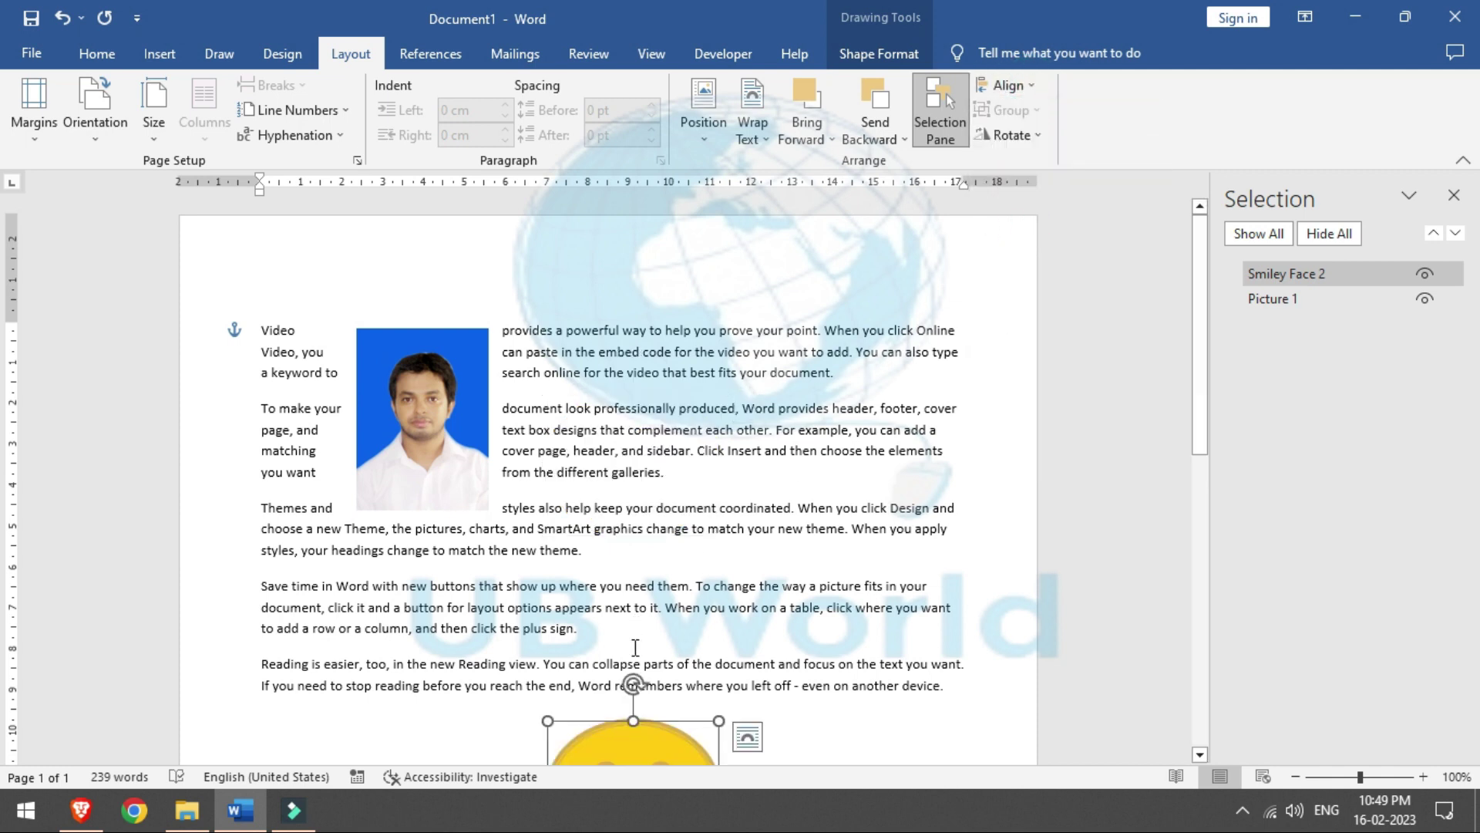
left_click_drag(618, 728, 590, 362)
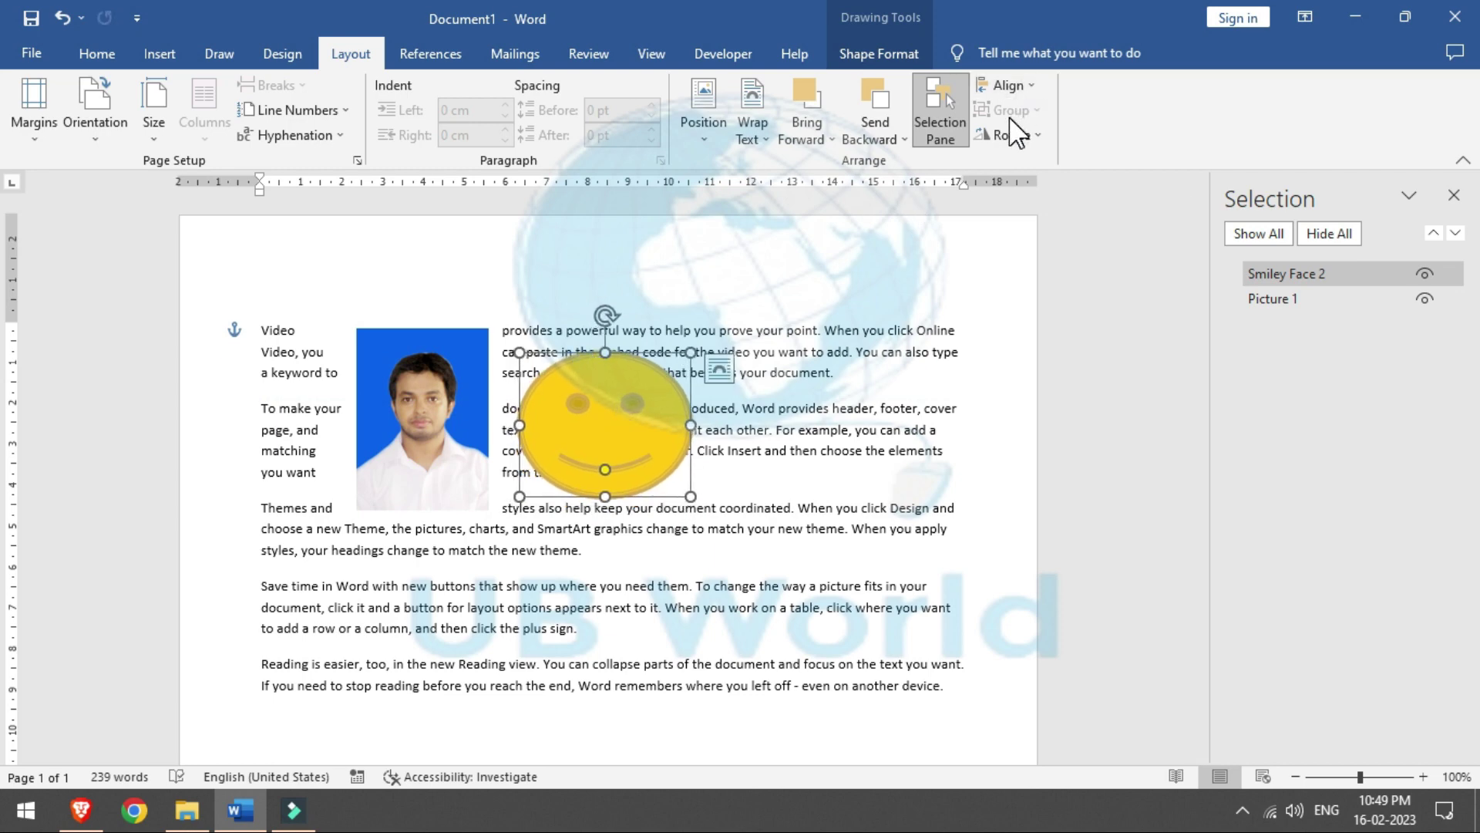
Step: Group the photo with the smiley and drag the group down into the text
left_click(415, 437, "ctrl")
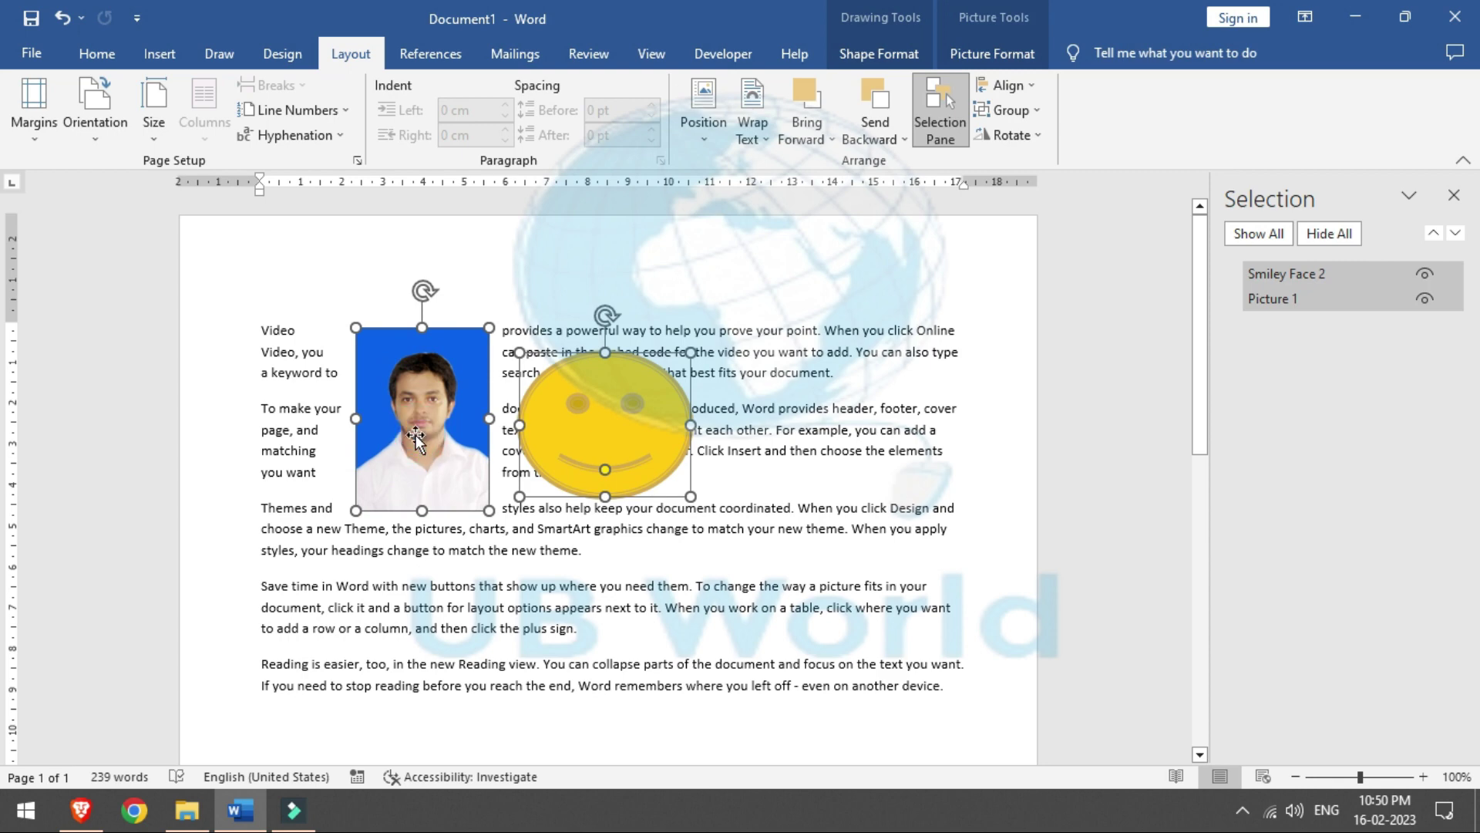
left_click(1024, 109)
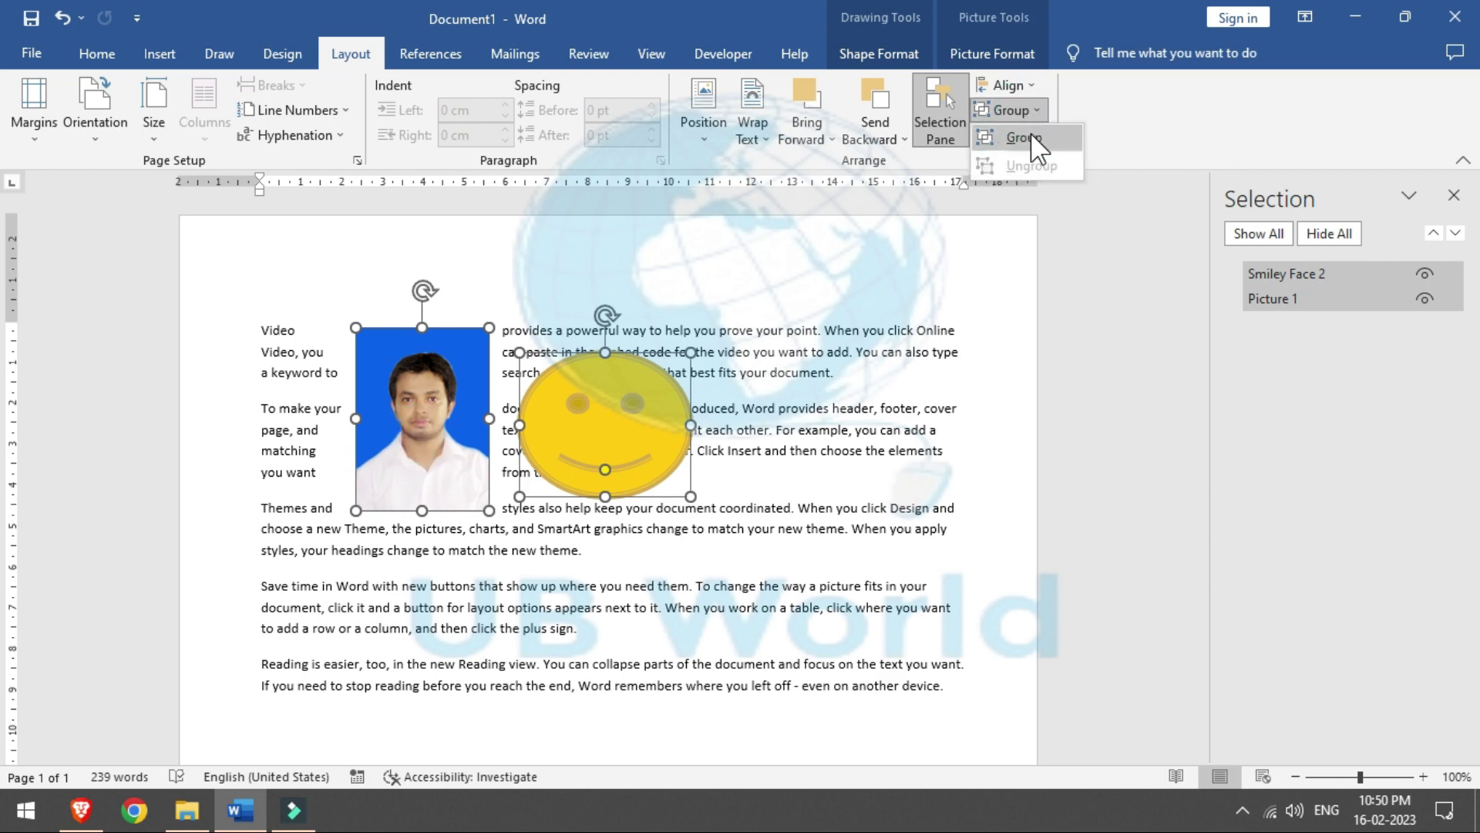
left_click(1024, 137)
left_click(610, 402)
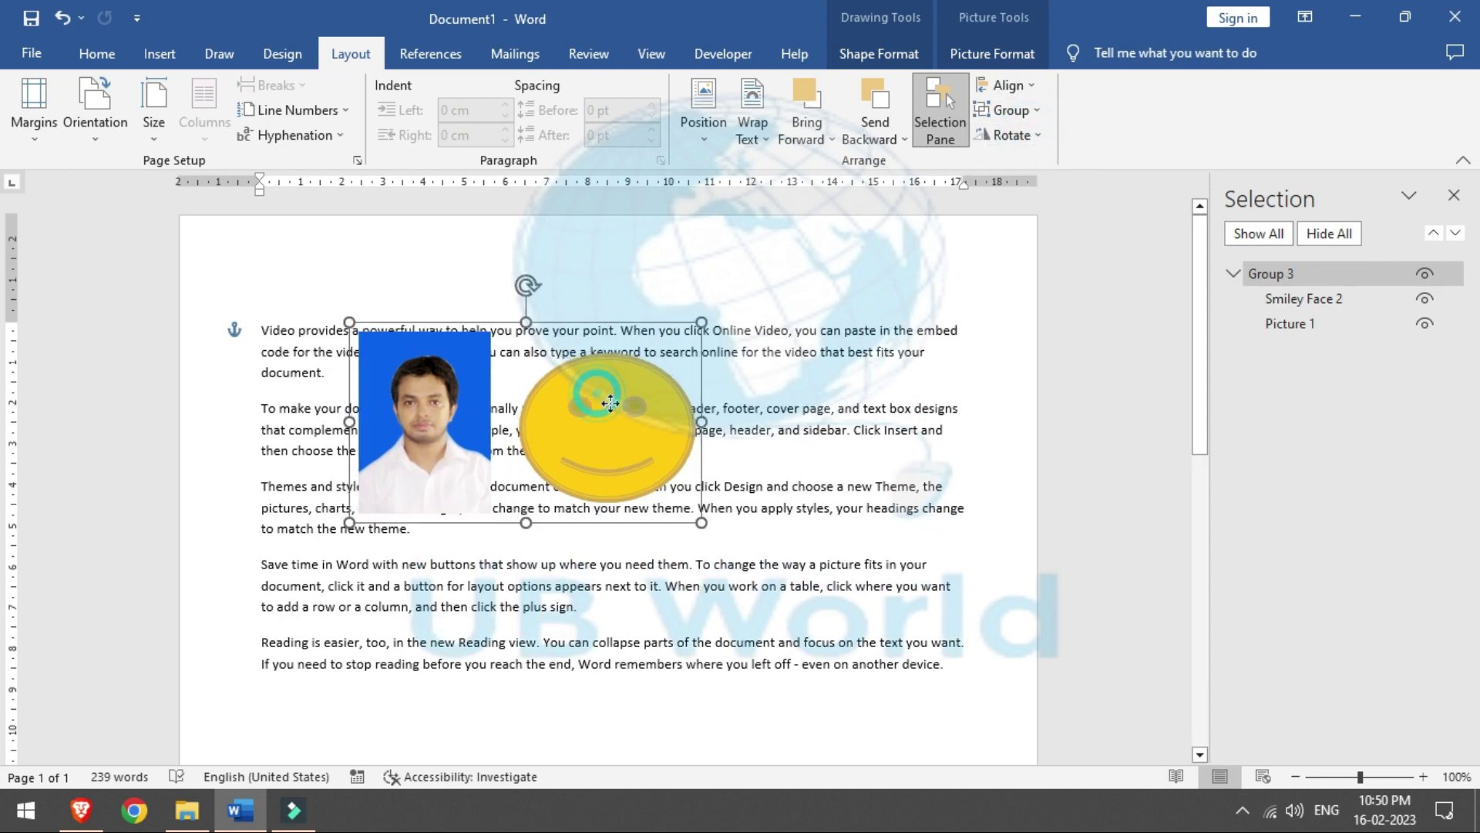
left_click_drag(610, 402, 645, 472)
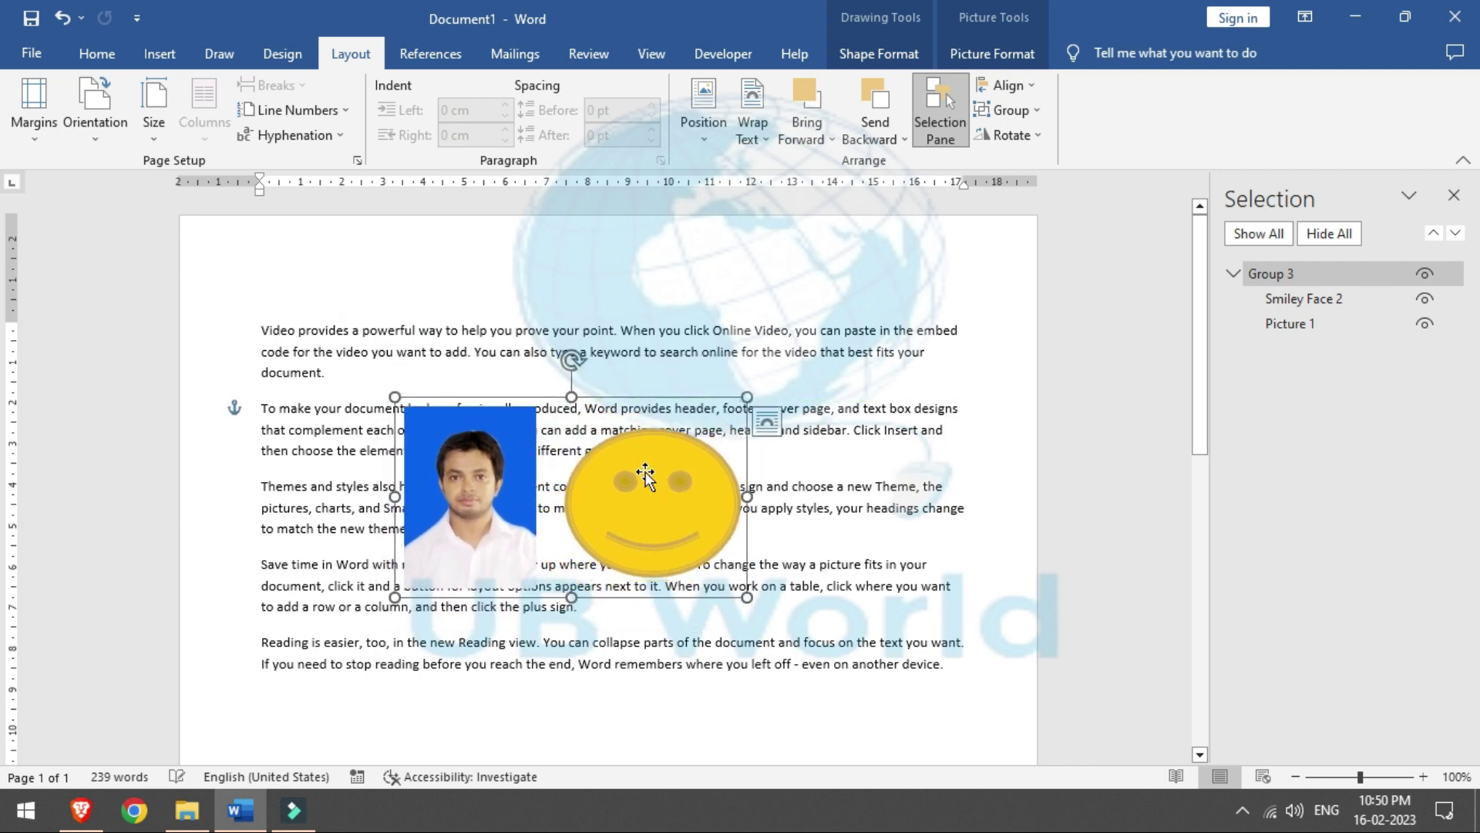
Step: Ungroup the photo and smiley, then group them again
left_click(1036, 116)
left_click(1016, 169)
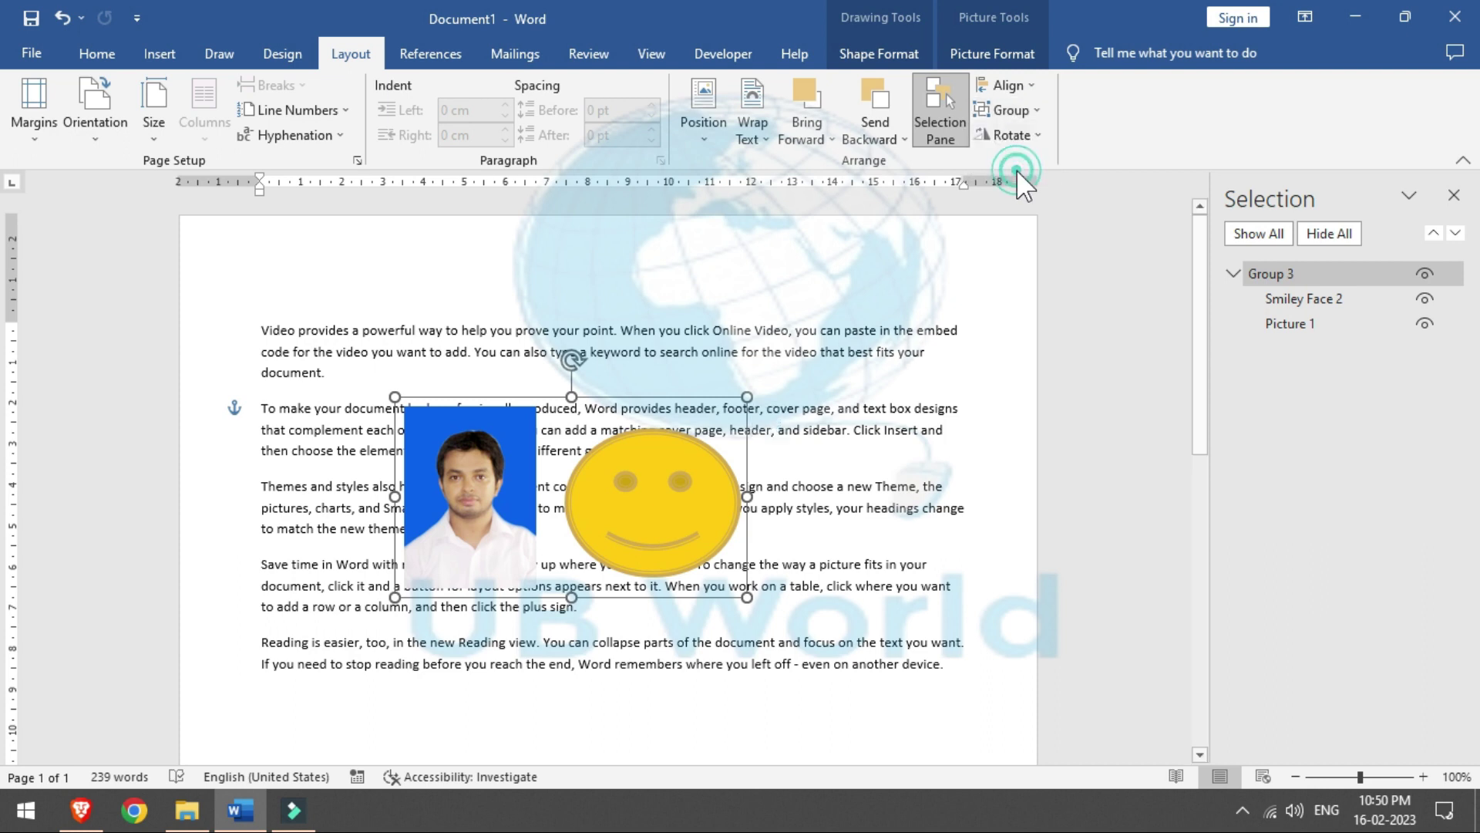
left_click(1010, 109)
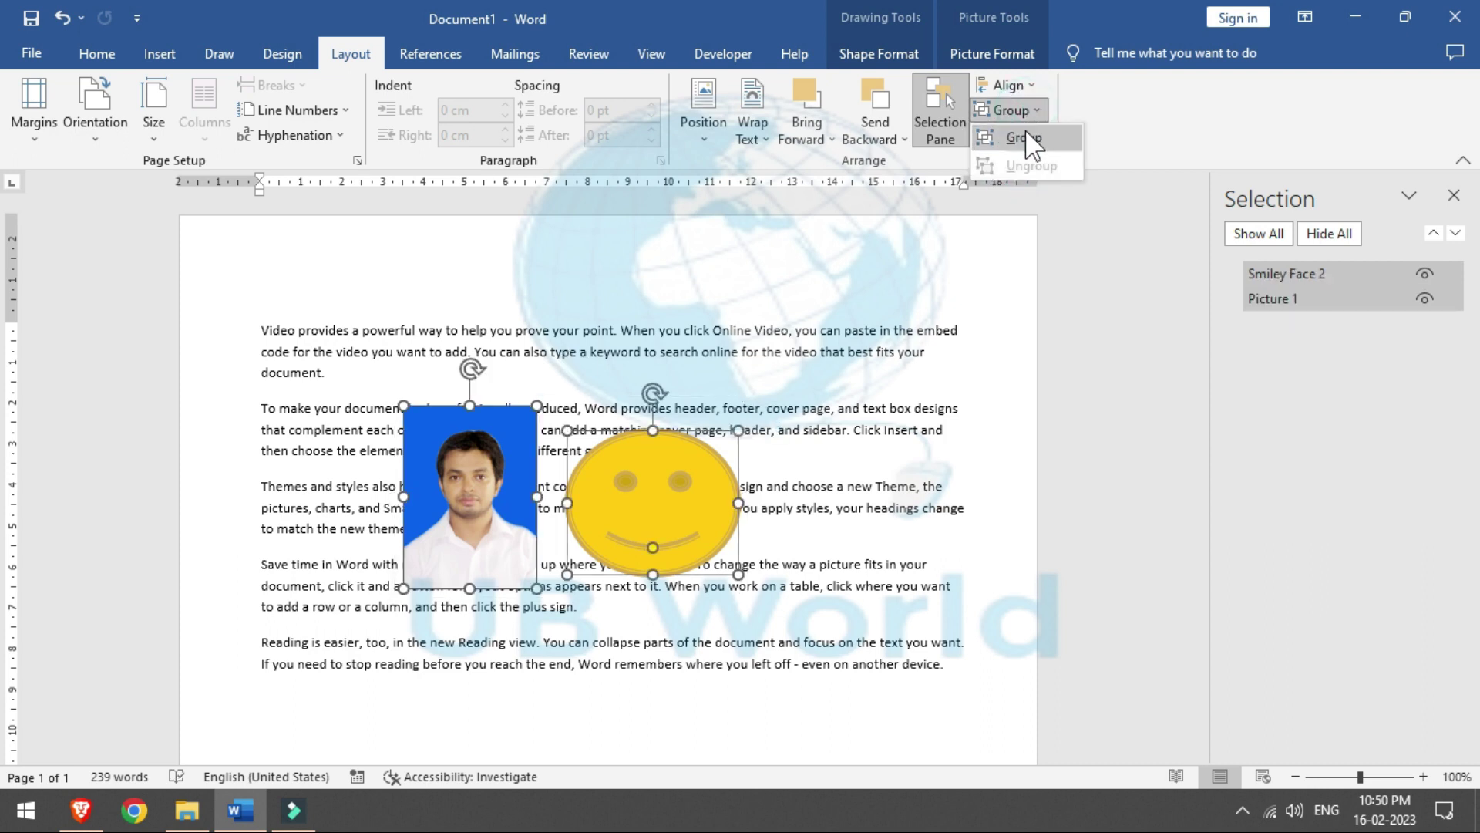
left_click(1027, 138)
left_click(1041, 134)
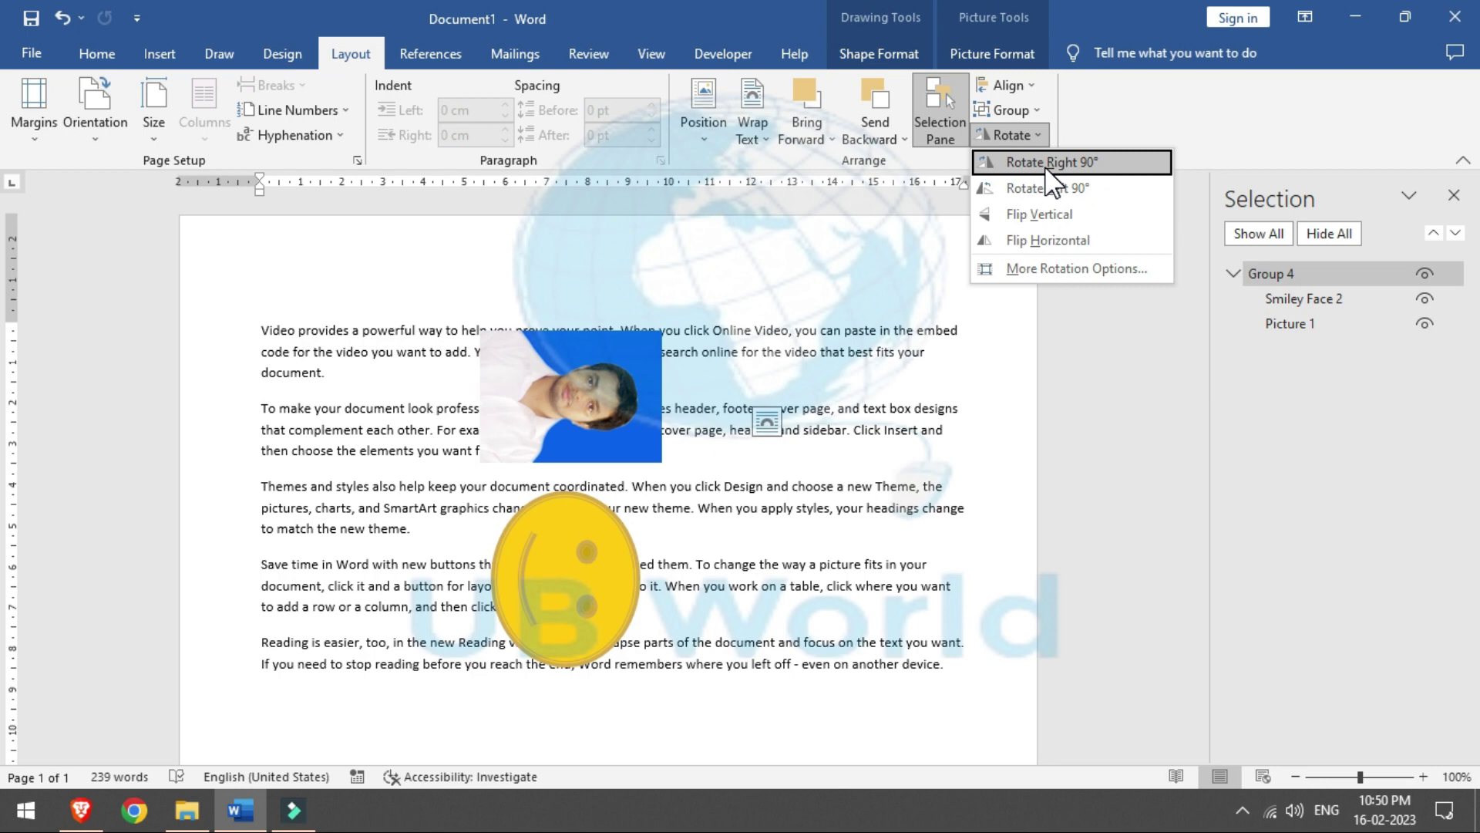
left_click(1132, 91)
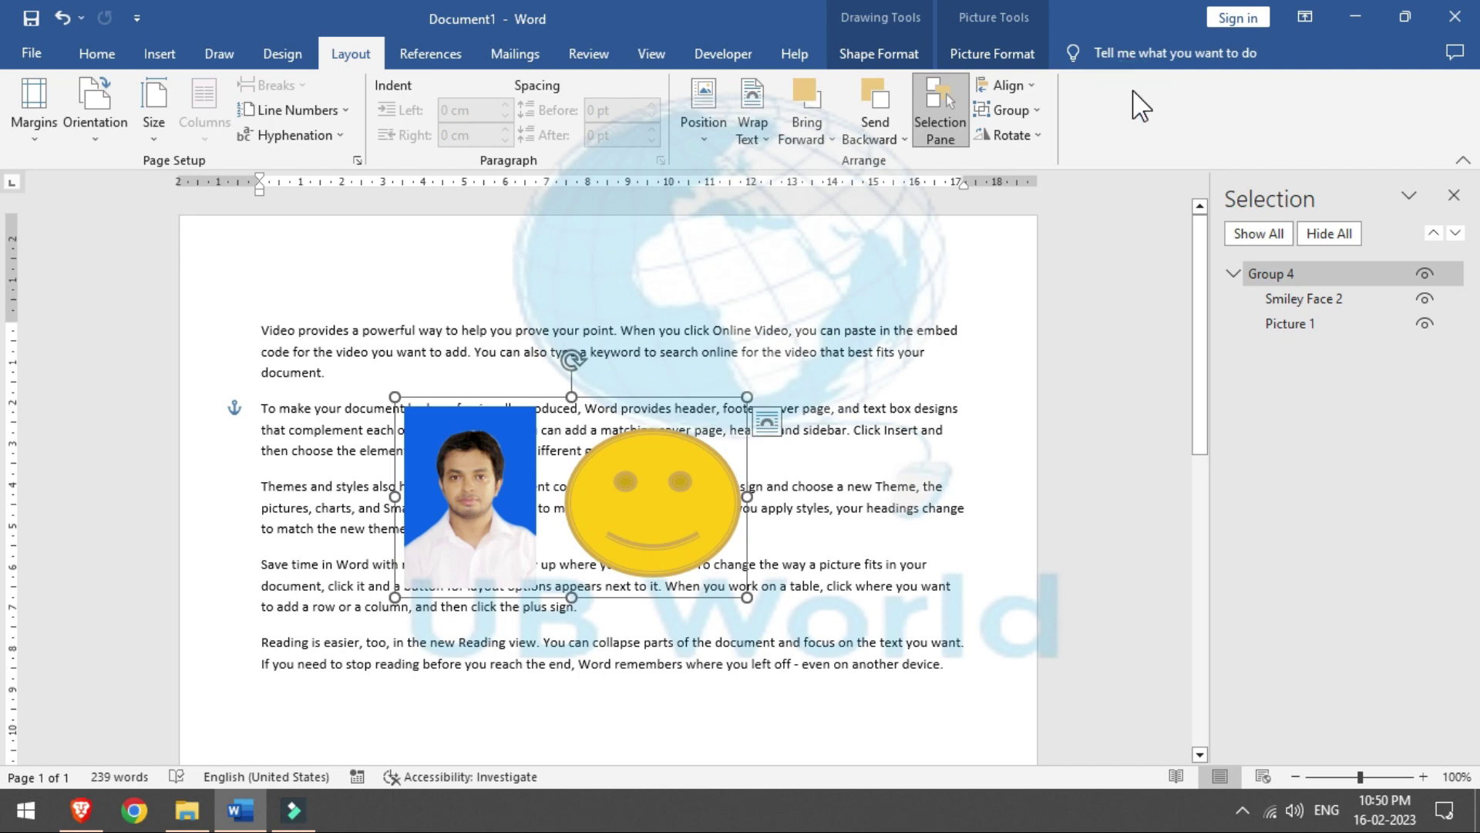
left_click(421, 56)
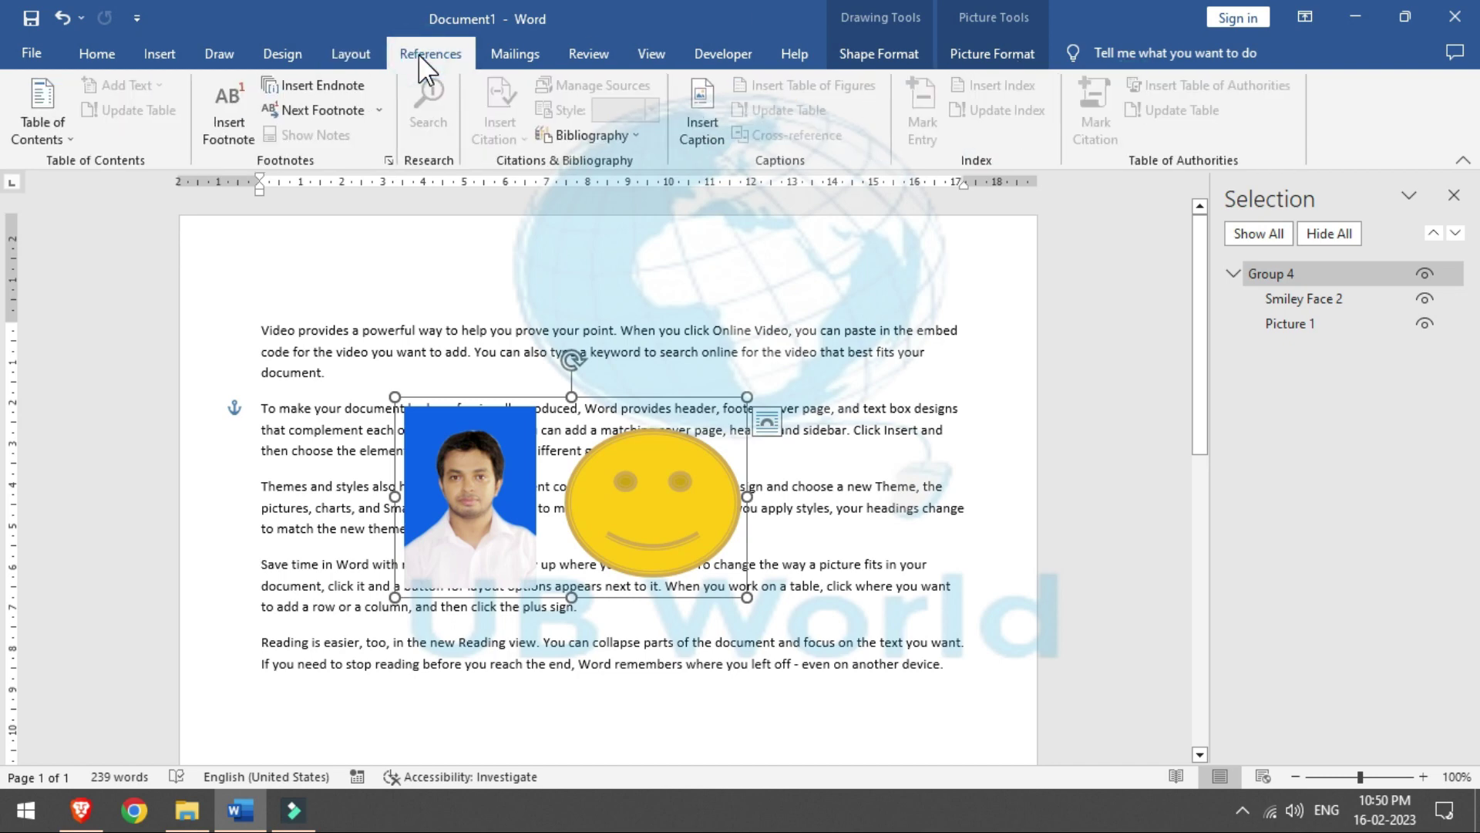
left_click(355, 53)
left_click(33, 52)
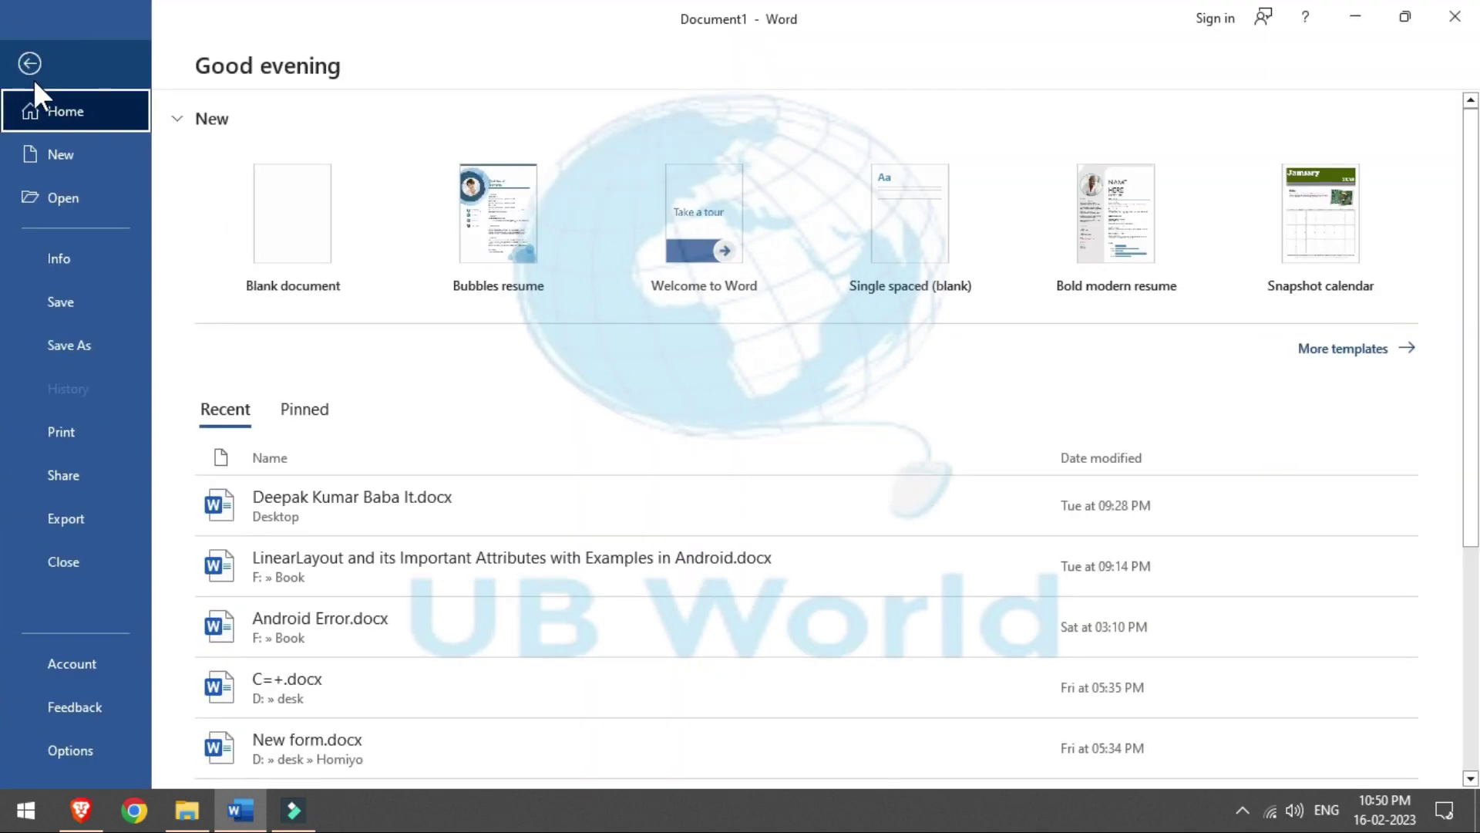
left_click(28, 63)
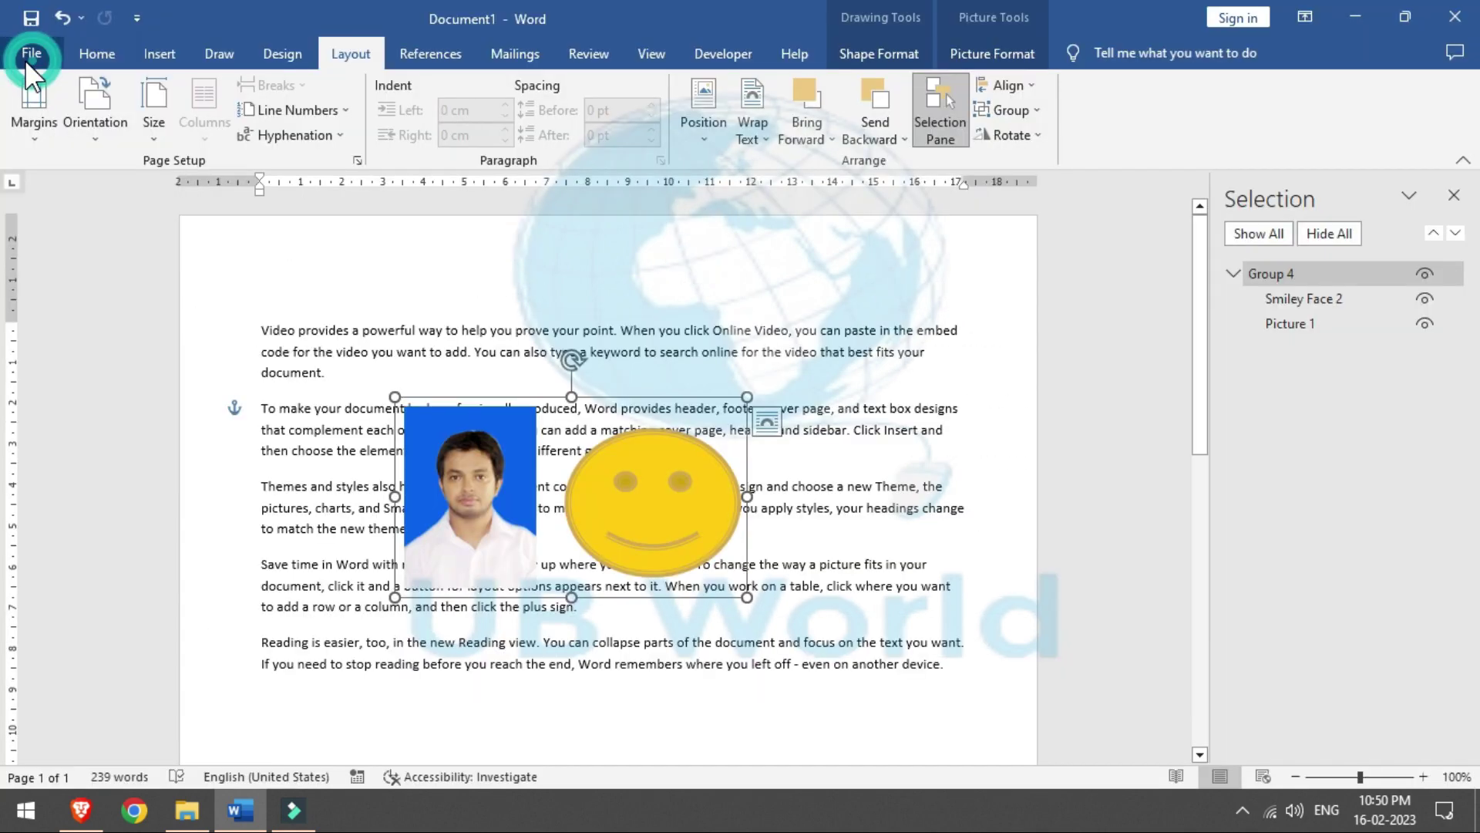